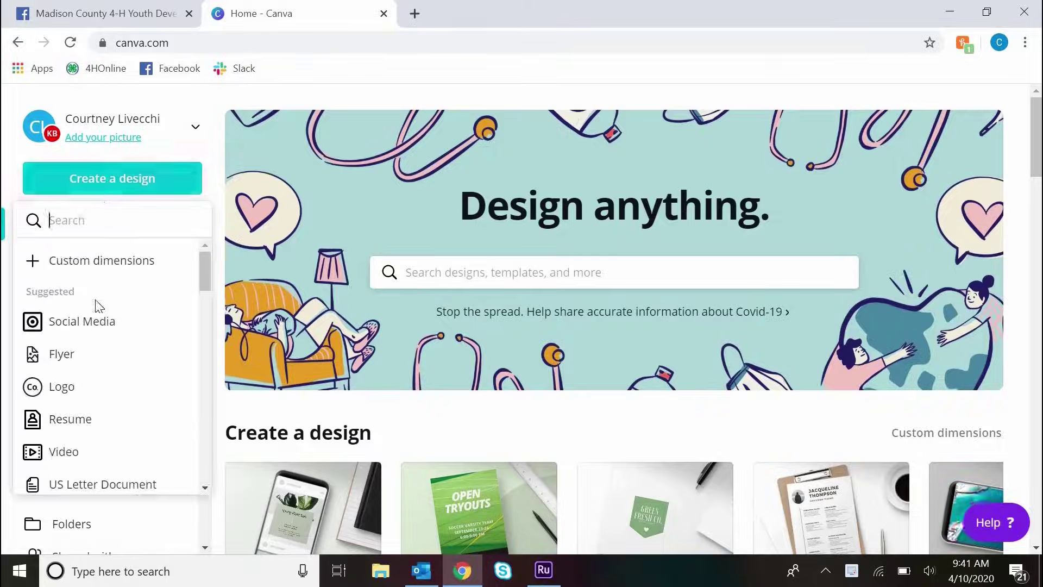
Step: Create a new Poster design and browse the available poster template categories
{"action": "scroll", "coordinate": [97, 307], "scroll_direction": "down", "scroll_amount": 6}
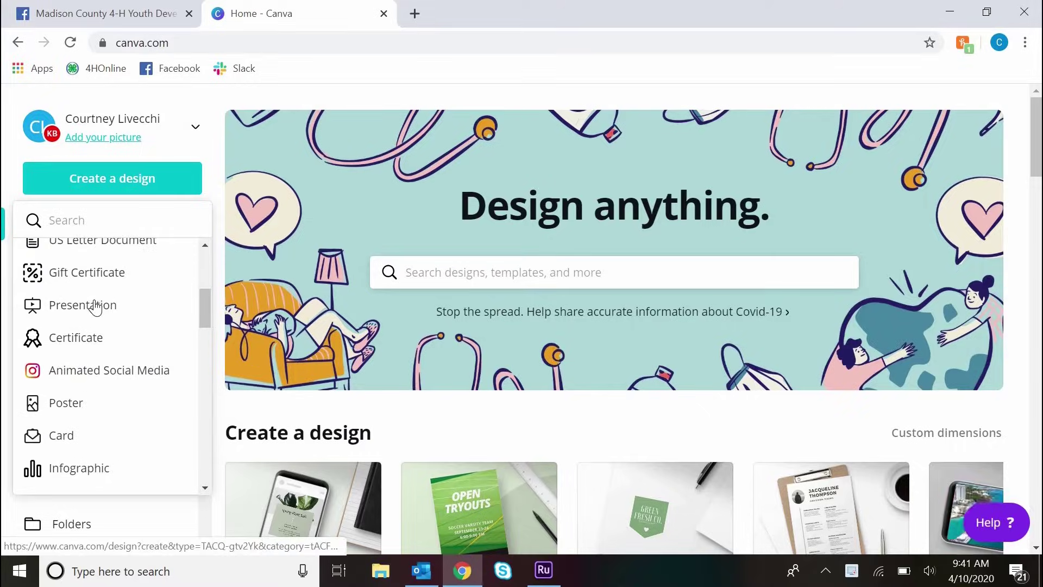
{"action": "left_click", "coordinate": [66, 322]}
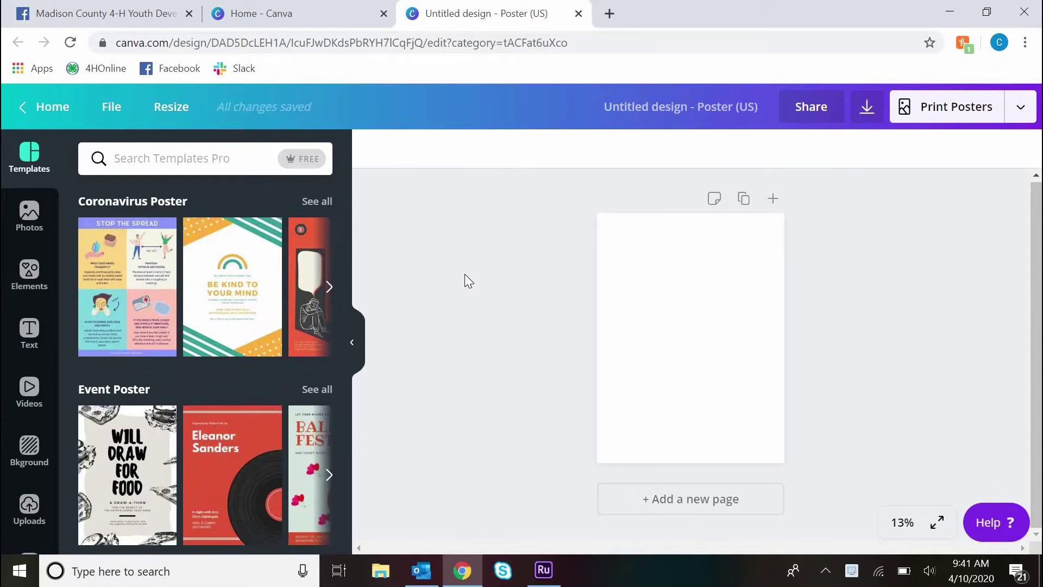
{"action": "left_click", "coordinate": [328, 287]}
{"action": "left_click", "coordinate": [328, 286]}
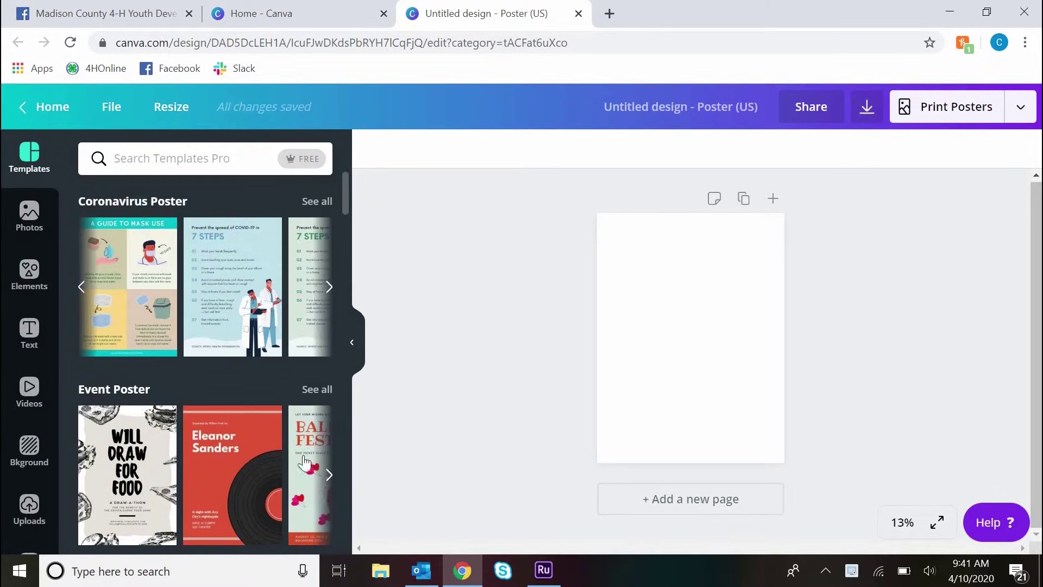
{"action": "left_click", "coordinate": [328, 474]}
{"action": "scroll", "coordinate": [154, 392], "scroll_direction": "down", "scroll_amount": 2}
{"action": "scroll", "coordinate": [154, 392], "scroll_direction": "down", "scroll_amount": 12}
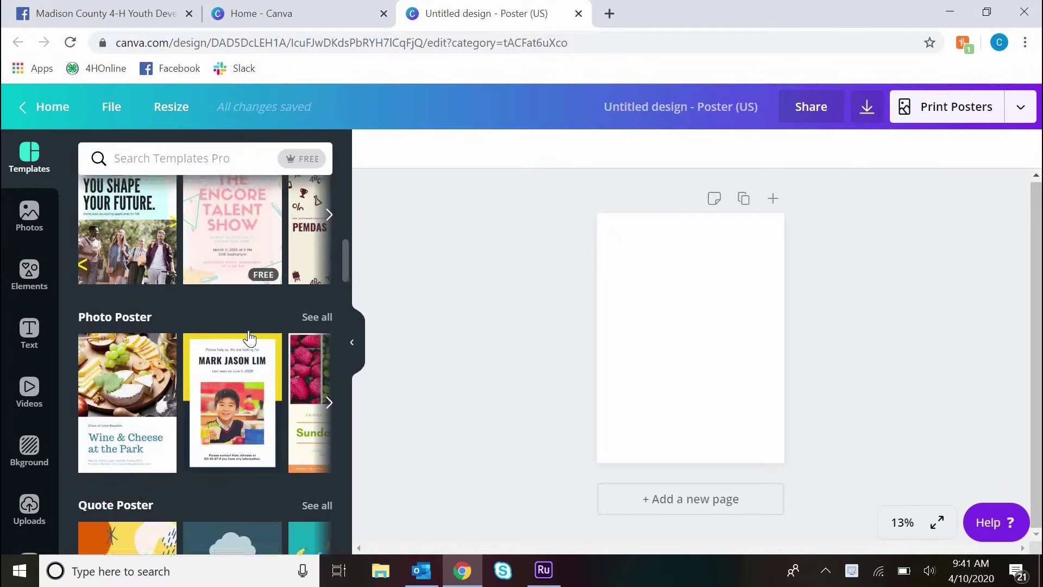
{"action": "scroll", "coordinate": [247, 328], "scroll_direction": "down", "scroll_amount": 4}
Step: Search the templates for "car wash" and apply the light blue Conti's Carwash template
{"action": "left_click", "coordinate": [197, 152]}
{"action": "type", "text": "car wash"}
{"action": "key", "text": "Return"}
{"action": "scroll", "coordinate": [175, 301], "scroll_direction": "down", "scroll_amount": 3}
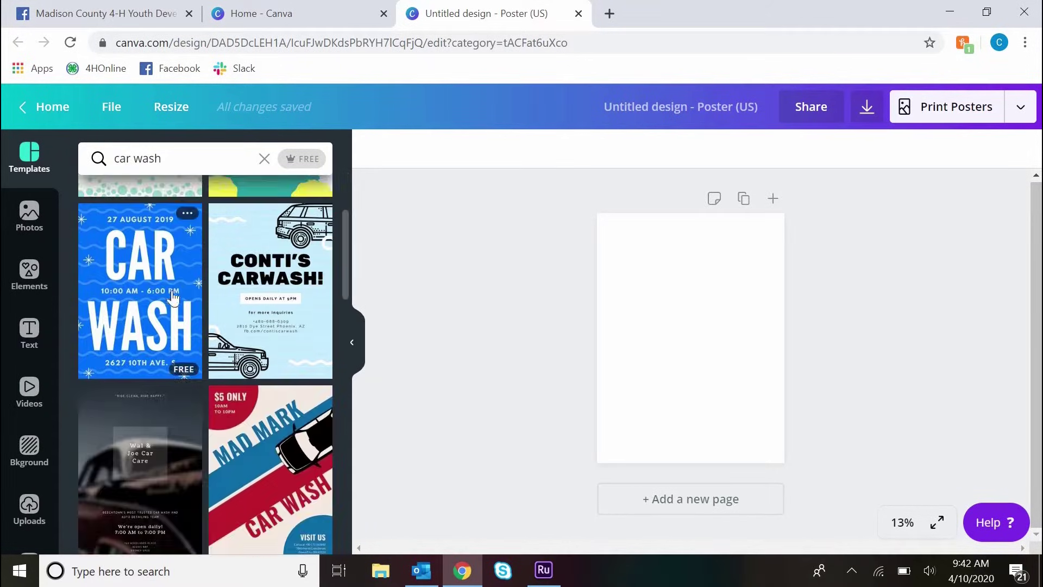
{"action": "left_click", "coordinate": [285, 281]}
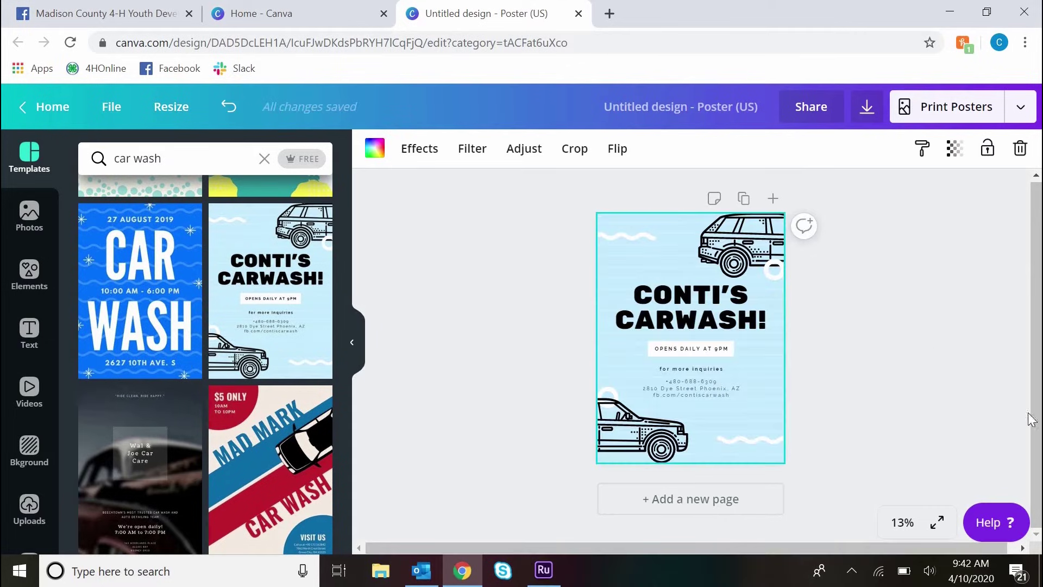
Step: Replace the poster's heading text with "MADISON COUNTY 4-H CAR WASH"
{"action": "left_click", "coordinate": [903, 524]}
{"action": "left_click", "coordinate": [898, 365]}
{"action": "left_click", "coordinate": [794, 386]}
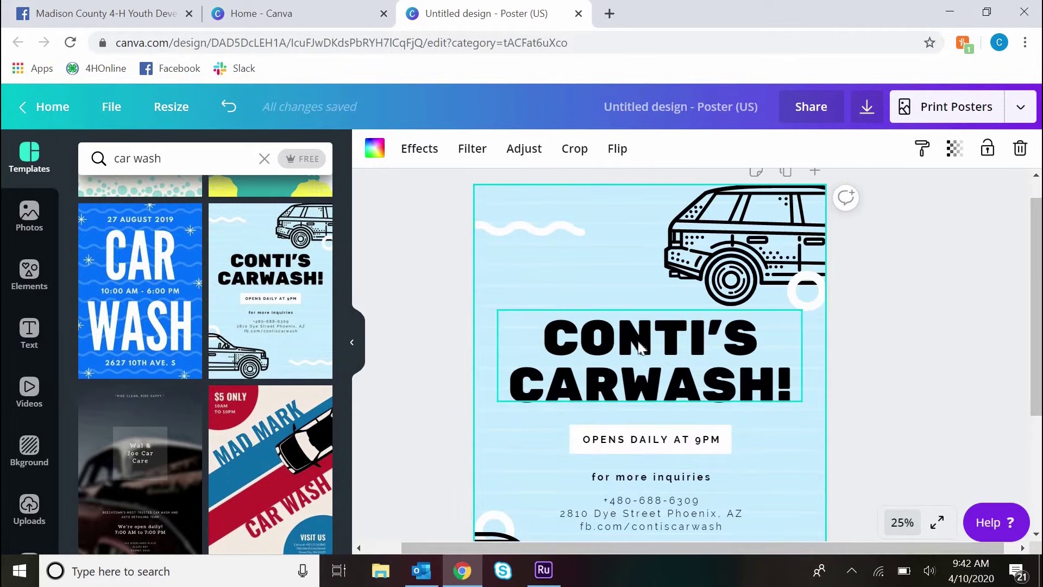
{"action": "left_click_drag", "start_coordinate": [794, 386], "coordinate": [539, 334]}
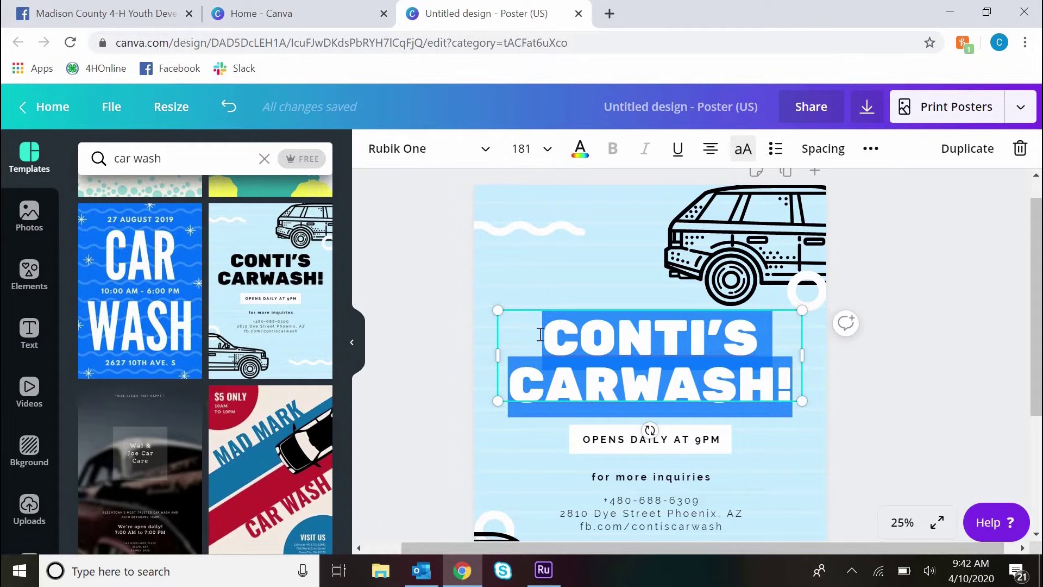
{"action": "type", "text": "MADISON COUNTY 4-H CARD"}
{"action": "key", "text": "BackSpace"}
{"action": "type", "text": "WASH!"}
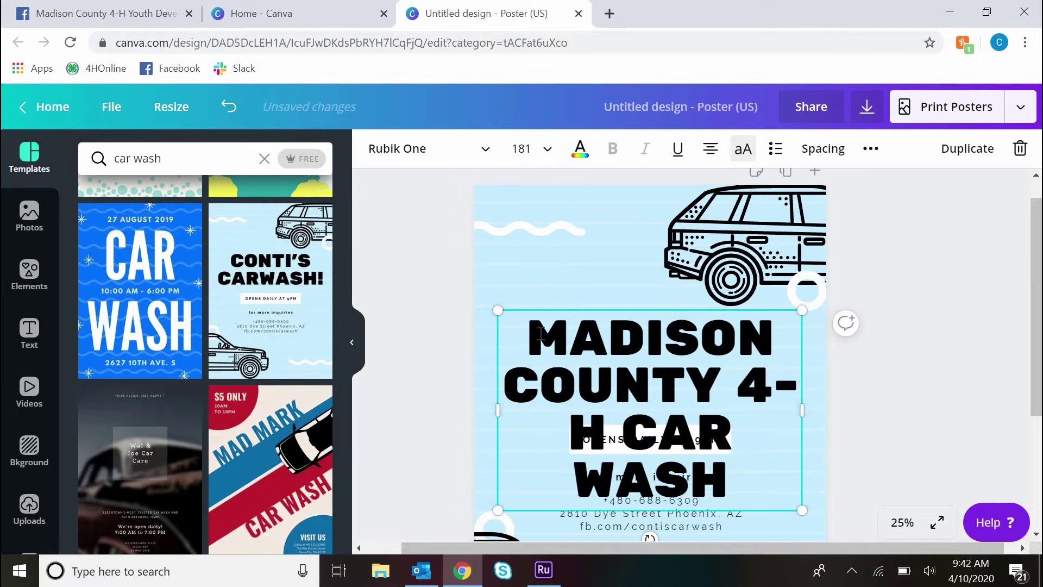
Step: Shrink the heading to a font size of about 85, widen its box to fit two lines and center it below the upper car
{"action": "left_click_drag", "start_coordinate": [801, 509], "coordinate": [641, 404]}
{"action": "left_click_drag", "start_coordinate": [682, 351], "coordinate": [789, 358]}
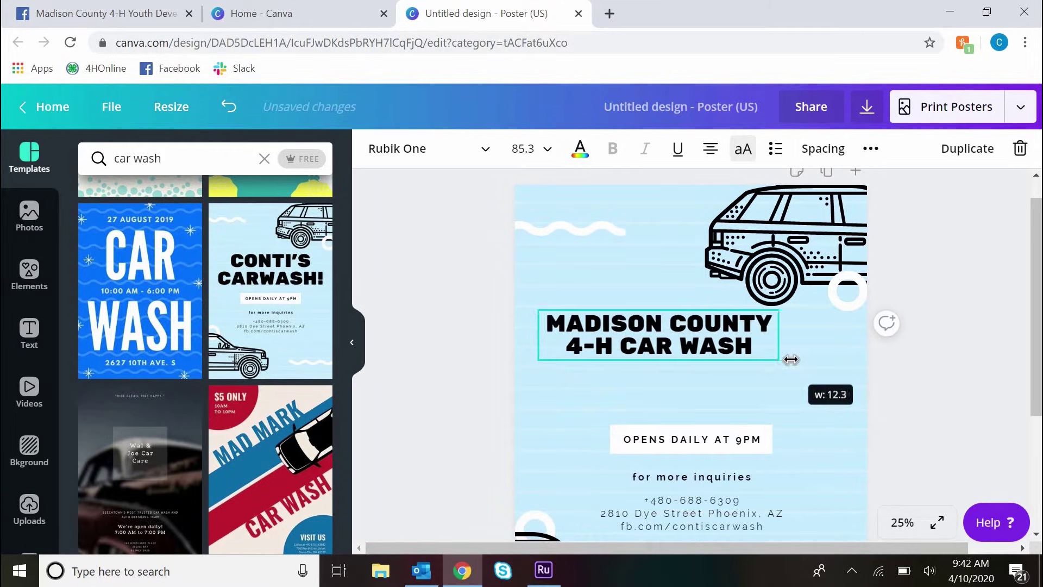
{"action": "left_click_drag", "start_coordinate": [662, 304], "coordinate": [686, 337]}
{"action": "left_click_drag", "start_coordinate": [815, 368], "coordinate": [864, 365]}
{"action": "left_click", "coordinate": [721, 421]}
{"action": "left_click_drag", "start_coordinate": [711, 361], "coordinate": [692, 336]}
{"action": "left_click", "coordinate": [995, 286]}
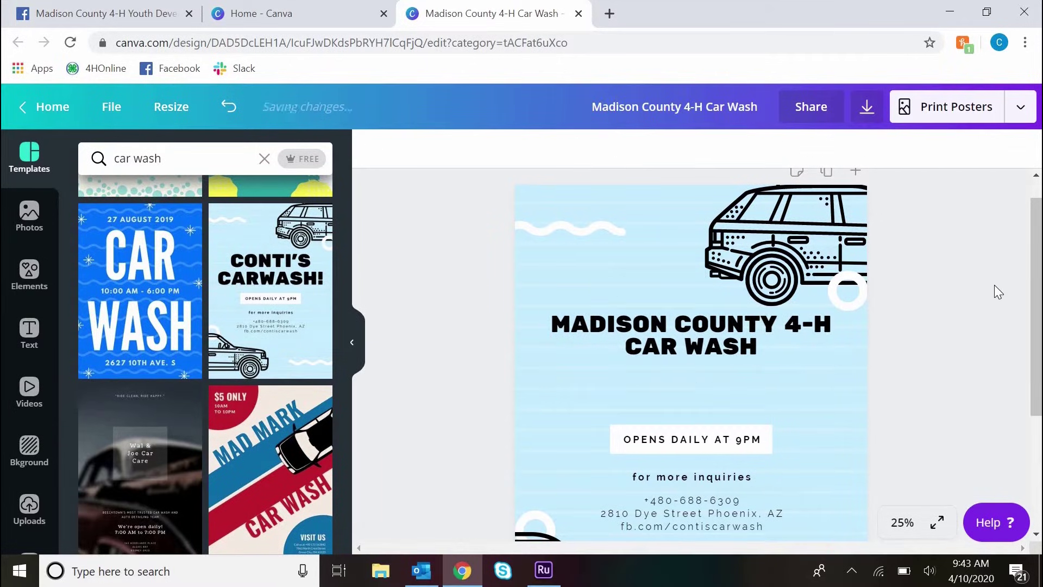
Step: Set the heading's font to Anchorage Bold, widen its text box and move it slightly down
{"action": "left_click", "coordinate": [617, 340]}
{"action": "left_click", "coordinate": [428, 146]}
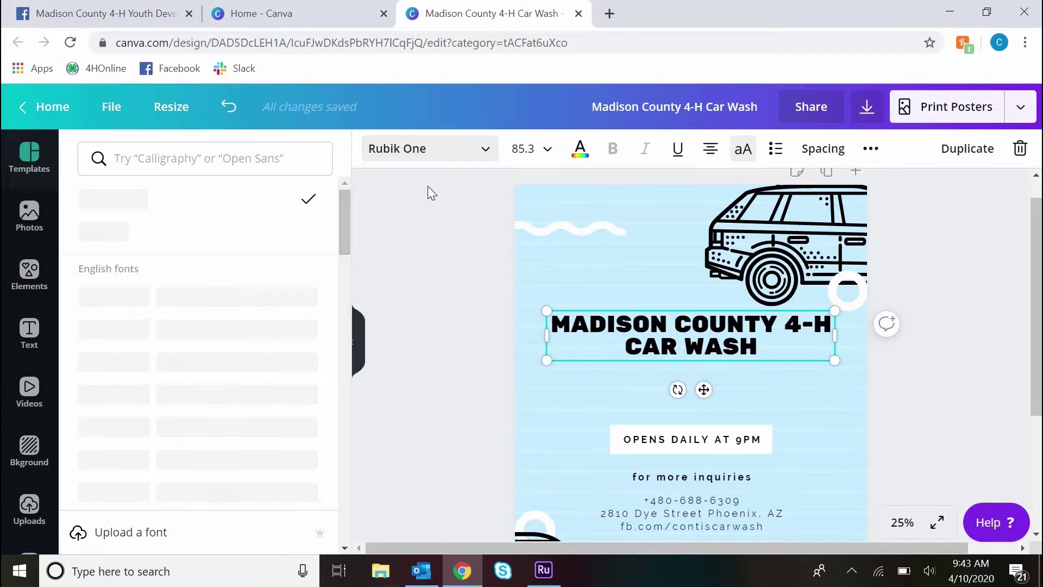
{"action": "scroll", "coordinate": [248, 291], "scroll_direction": "down", "scroll_amount": 2}
{"action": "scroll", "coordinate": [248, 289], "scroll_direction": "down", "scroll_amount": 15}
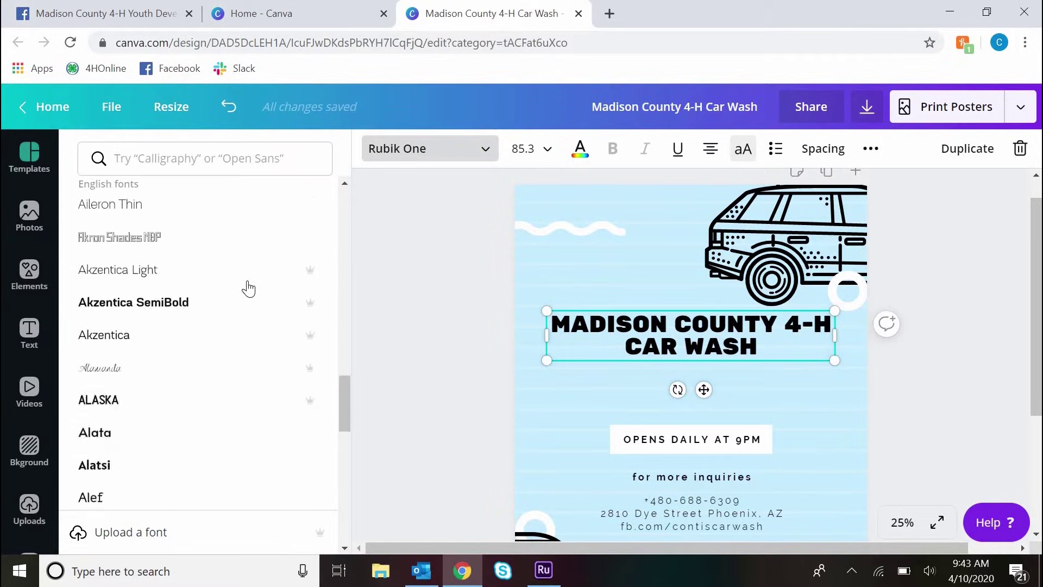
{"action": "scroll", "coordinate": [249, 288], "scroll_direction": "down", "scroll_amount": 10}
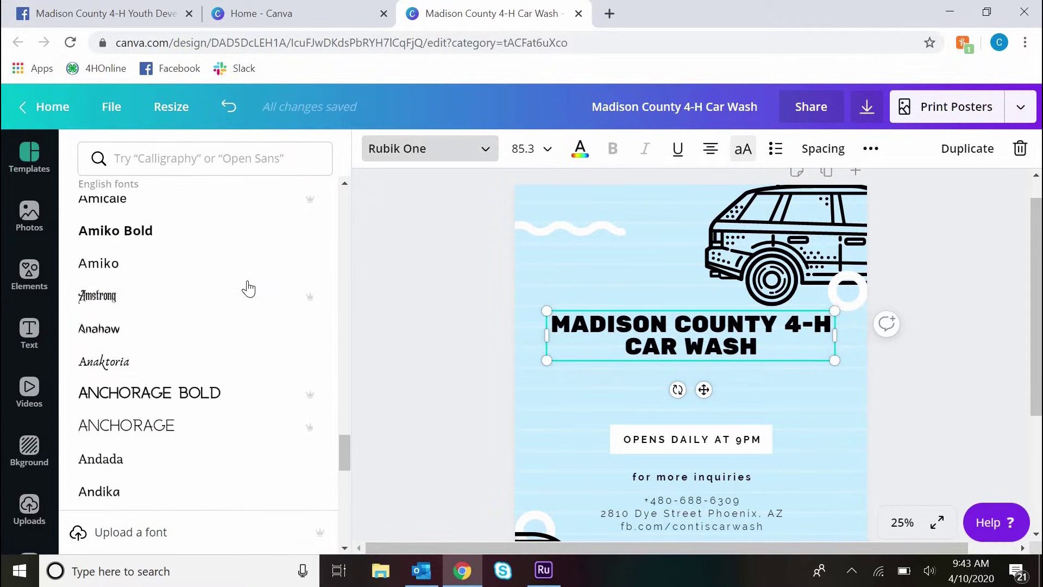
{"action": "left_click_drag", "start_coordinate": [835, 336], "coordinate": [872, 335]}
{"action": "left_click_drag", "start_coordinate": [720, 321], "coordinate": [707, 326]}
{"action": "left_click", "coordinate": [971, 273]}
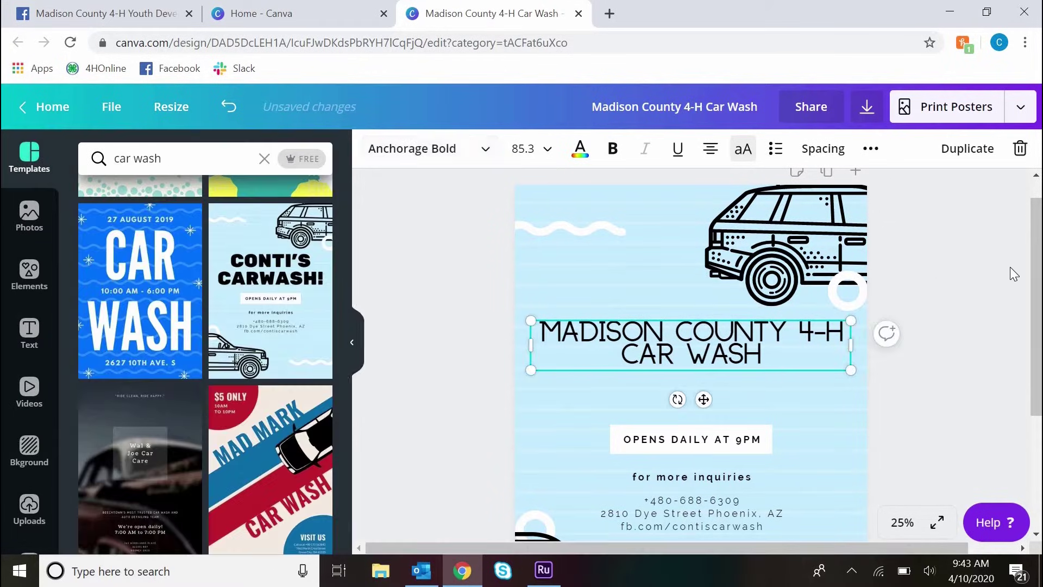
Step: Change the poster's background to a custom light green color
{"action": "left_click", "coordinate": [667, 217]}
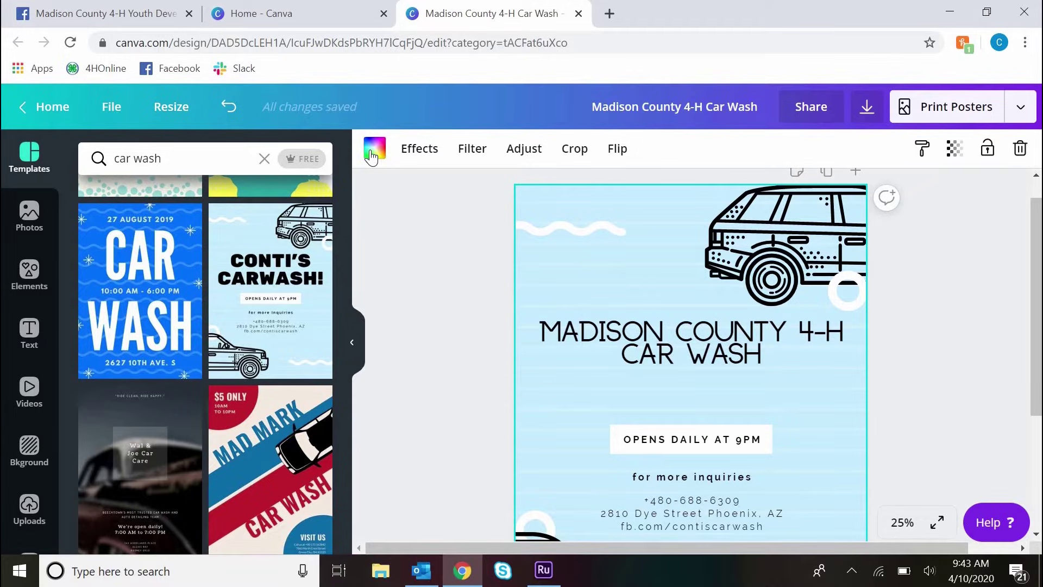
{"action": "left_click", "coordinate": [372, 157]}
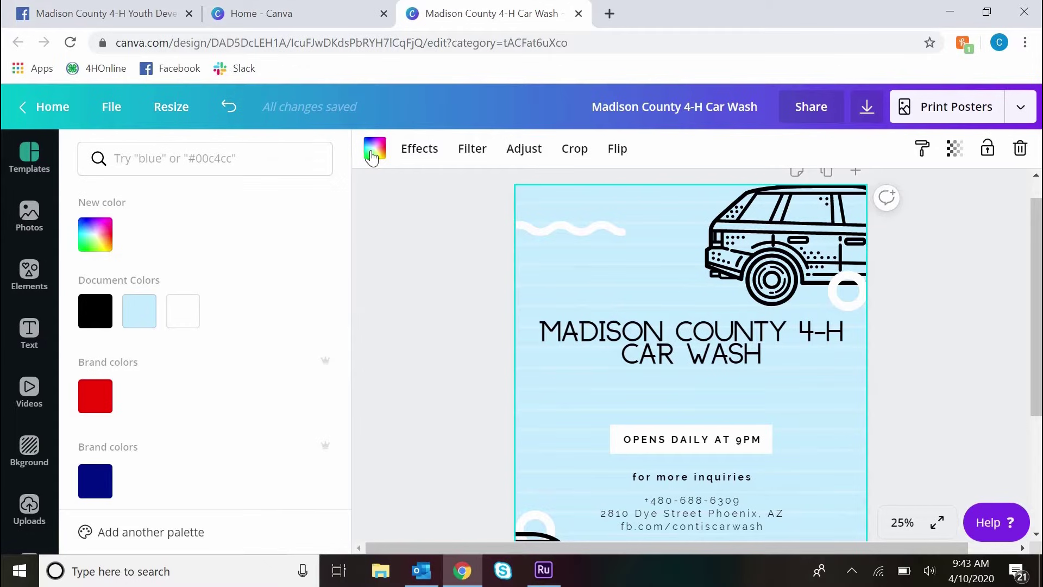
{"action": "left_click", "coordinate": [95, 244]}
{"action": "left_click", "coordinate": [170, 374]}
{"action": "left_click", "coordinate": [190, 277]}
{"action": "left_click", "coordinate": [213, 294]}
{"action": "left_click_drag", "start_coordinate": [233, 312], "coordinate": [149, 277]}
{"action": "left_click", "coordinate": [380, 300]}
Step: Open the "OPENS DAILY AT 9PM" text below the heading for editing
{"action": "scroll", "coordinate": [963, 305], "scroll_direction": "down", "scroll_amount": 3}
{"action": "scroll", "coordinate": [963, 304], "scroll_direction": "up", "scroll_amount": 3}
{"action": "scroll", "coordinate": [943, 307], "scroll_direction": "down", "scroll_amount": 2}
{"action": "scroll", "coordinate": [943, 307], "scroll_direction": "down", "scroll_amount": 1}
{"action": "left_click", "coordinate": [721, 305]}
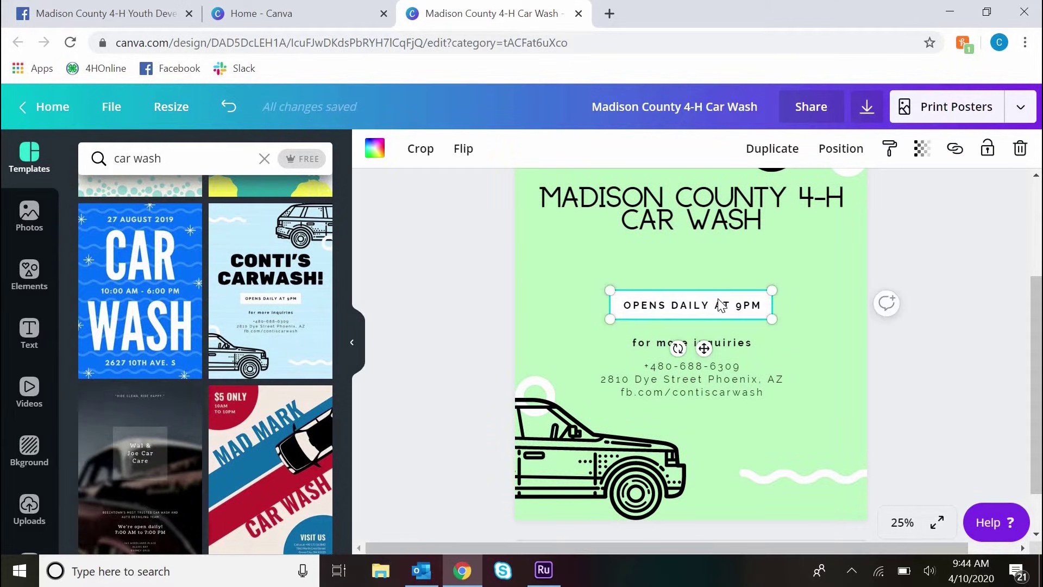
{"action": "left_click", "coordinate": [718, 308]}
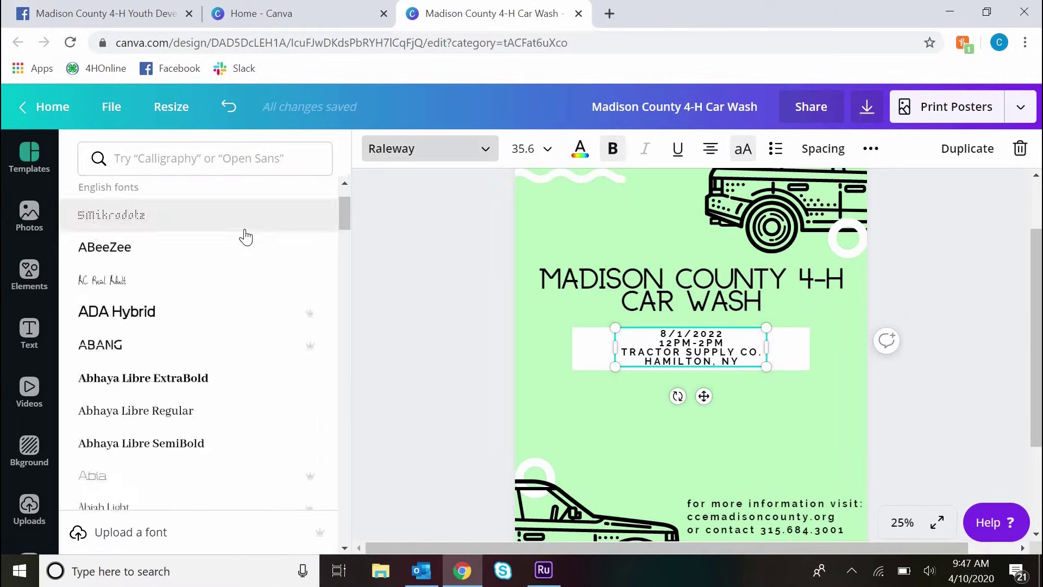
Step: Set the font of the date, time and location text to Aileron Regular
{"action": "scroll", "coordinate": [219, 274], "scroll_direction": "down", "scroll_amount": 10}
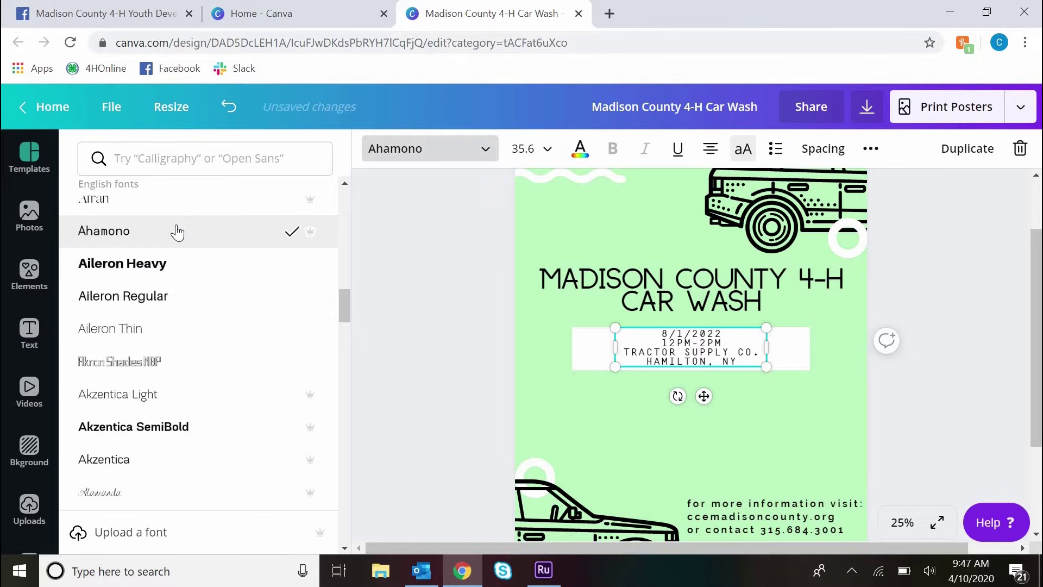
{"action": "left_click", "coordinate": [178, 297]}
{"action": "scroll", "coordinate": [179, 304], "scroll_direction": "down", "scroll_amount": 2}
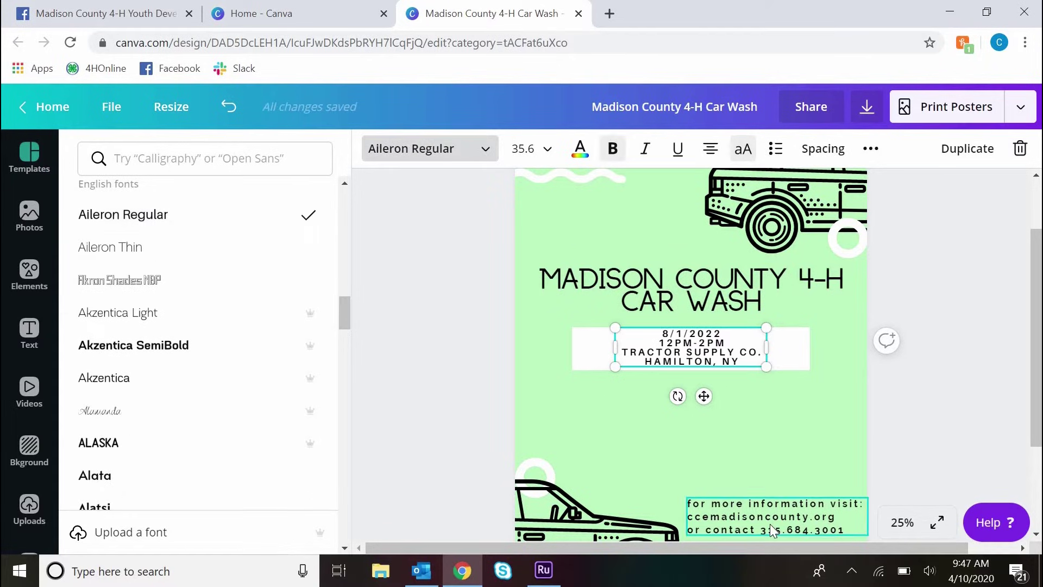
{"action": "left_click", "coordinate": [932, 360]}
Step: Add the green 4-H clover logo from the uploaded images to the poster
{"action": "scroll", "coordinate": [932, 360], "scroll_direction": "down", "scroll_amount": 3}
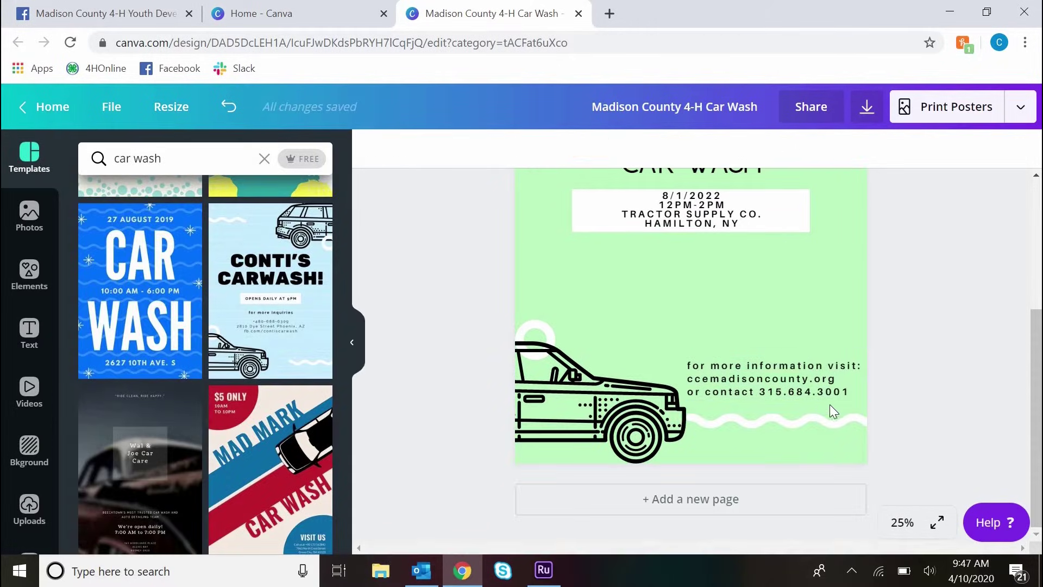
{"action": "scroll", "coordinate": [932, 373], "scroll_direction": "up", "scroll_amount": 2}
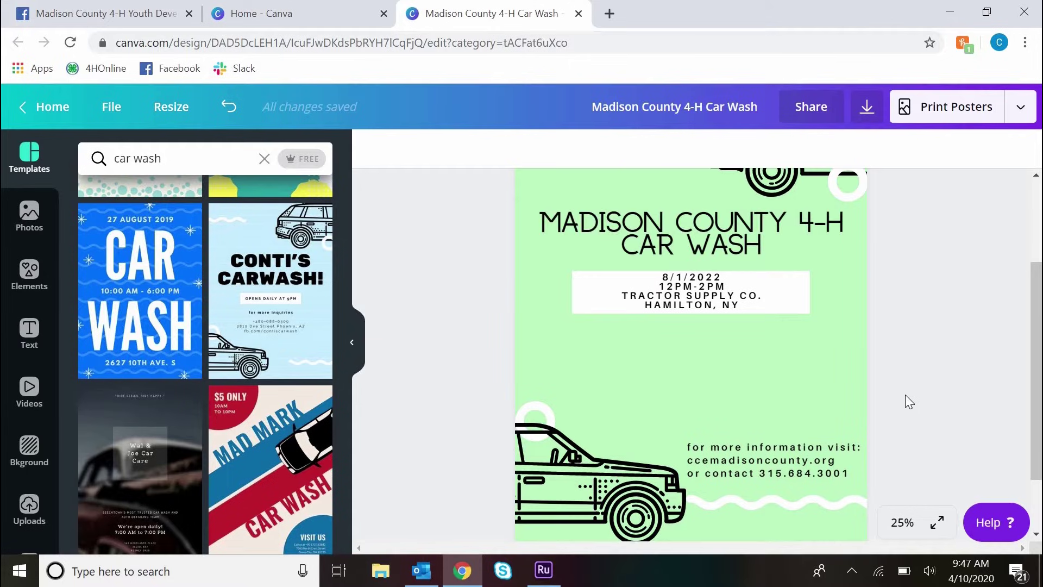
{"action": "scroll", "coordinate": [905, 394], "scroll_direction": "up", "scroll_amount": 3}
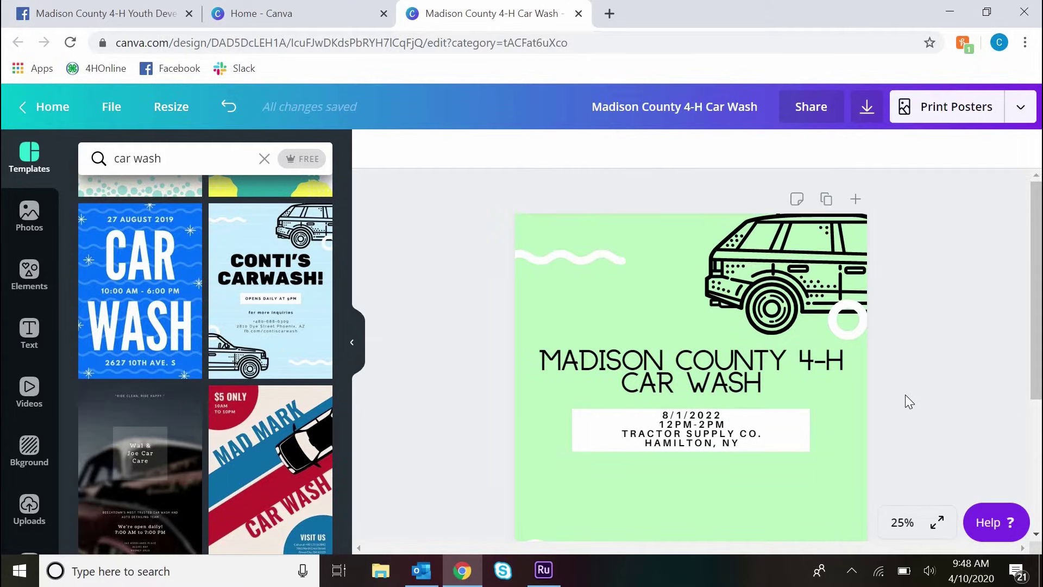
{"action": "left_click", "coordinate": [30, 508]}
{"action": "scroll", "coordinate": [221, 371], "scroll_direction": "down", "scroll_amount": 3}
{"action": "left_click", "coordinate": [293, 164]}
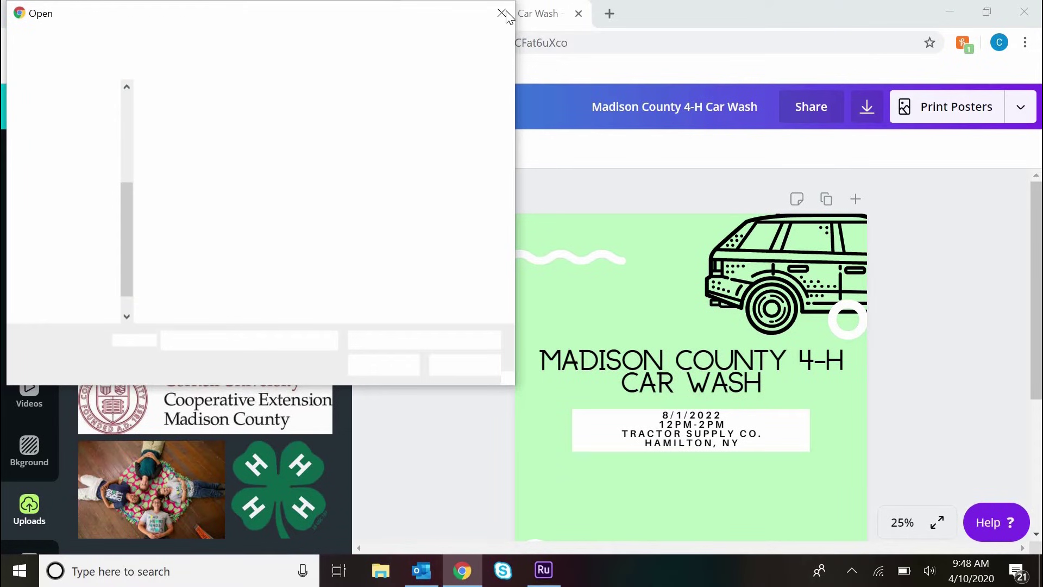
{"action": "left_click", "coordinate": [502, 14]}
{"action": "left_click", "coordinate": [286, 491]}
{"action": "scroll", "coordinate": [786, 447], "scroll_direction": "down", "scroll_amount": 1}
Step: Shrink the clover logo and place it in the poster's upper-left corner, opposite the upper car
{"action": "left_click_drag", "start_coordinate": [785, 463], "coordinate": [700, 308]}
{"action": "left_click", "coordinate": [646, 307]}
{"action": "left_click", "coordinate": [679, 348]}
{"action": "left_click", "coordinate": [666, 384]}
{"action": "left_click_drag", "start_coordinate": [628, 316], "coordinate": [562, 200]}
{"action": "scroll", "coordinate": [614, 259], "scroll_direction": "up", "scroll_amount": 1}
{"action": "left_click_drag", "start_coordinate": [583, 282], "coordinate": [585, 273]}
{"action": "left_click", "coordinate": [995, 369]}
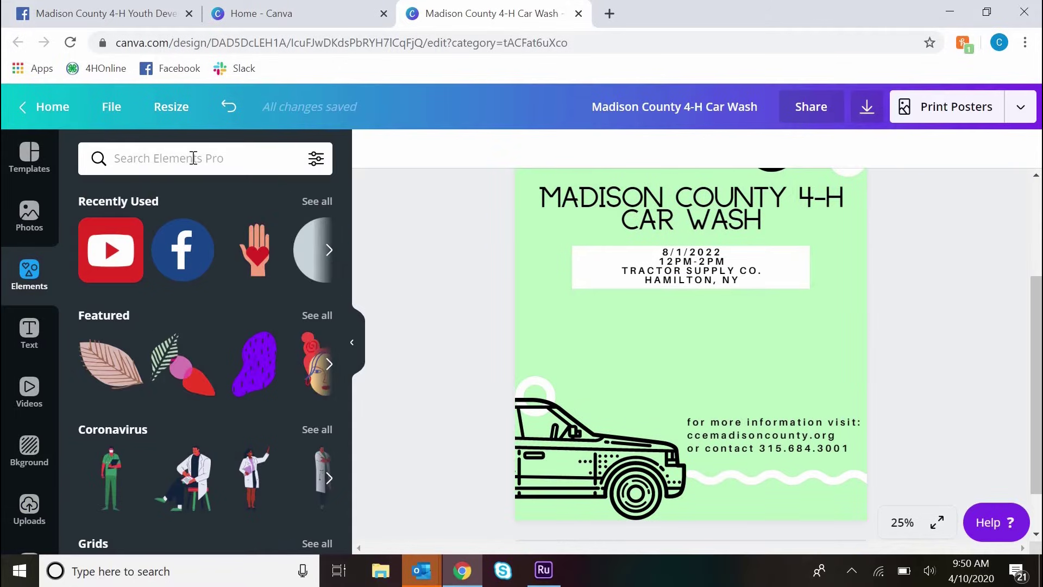
Step: Search the elements for "kids", add the illustration of five walking children and delete it again
{"action": "left_click", "coordinate": [193, 157]}
{"action": "type", "text": "kids"}
{"action": "key", "text": "Return"}
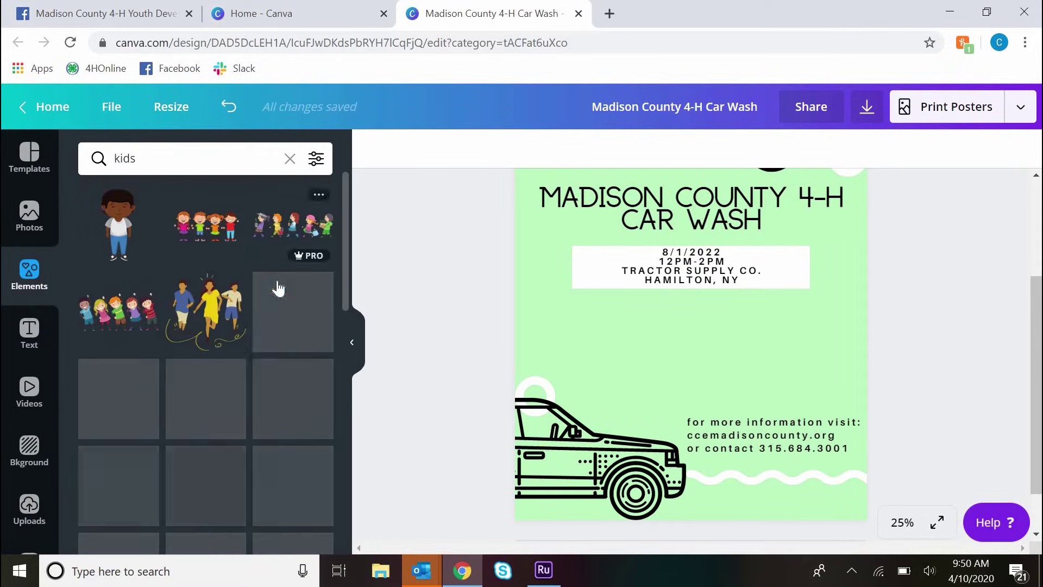
{"action": "left_click", "coordinate": [293, 224]}
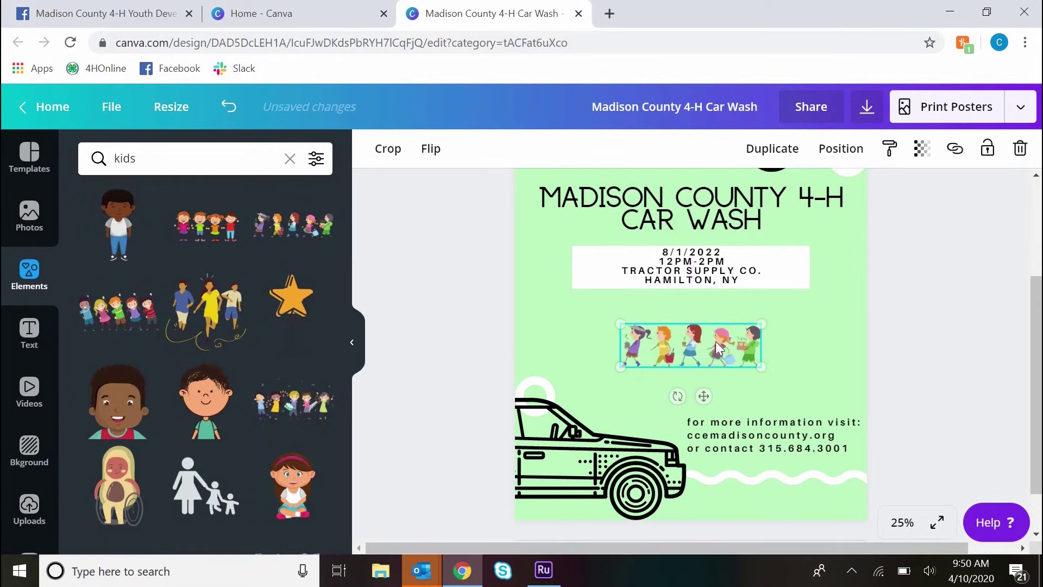
{"action": "key", "text": "Delete"}
Step: Search the elements for "car wash"
{"action": "left_click", "coordinate": [190, 159]}
{"action": "type", "text": "car wash"}
{"action": "key", "text": "Return"}
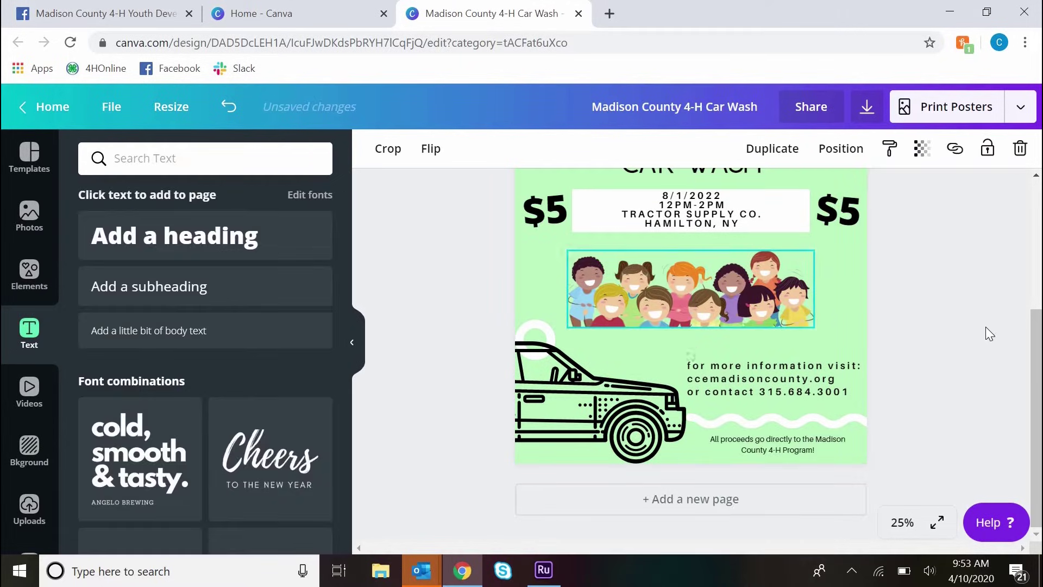
Step: Delete the white ring decorations beside the upper and lower cars
{"action": "left_click", "coordinate": [999, 377]}
{"action": "scroll", "coordinate": [1000, 377], "scroll_direction": "up", "scroll_amount": 2}
{"action": "scroll", "coordinate": [955, 376], "scroll_direction": "up", "scroll_amount": 2}
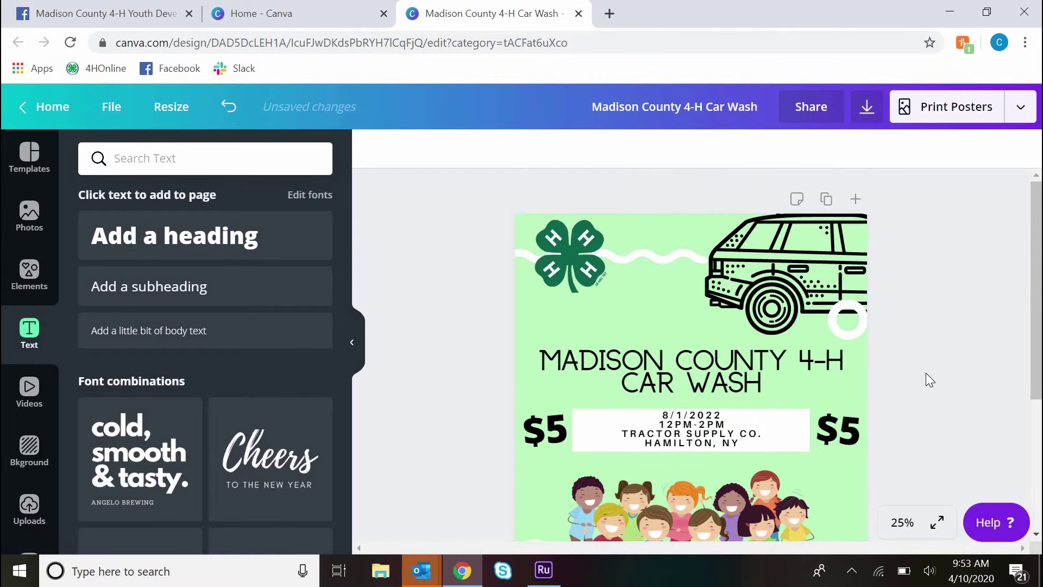
{"action": "scroll", "coordinate": [927, 373], "scroll_direction": "down", "scroll_amount": 4}
{"action": "scroll", "coordinate": [544, 334], "scroll_direction": "up", "scroll_amount": 4}
{"action": "left_click", "coordinate": [851, 325]}
{"action": "key", "text": "Delete"}
{"action": "scroll", "coordinate": [1011, 426], "scroll_direction": "down", "scroll_amount": 3}
Step: Search the elements for "suds" and browse the graphics
{"action": "left_click", "coordinate": [44, 269]}
{"action": "triple_click", "coordinate": [170, 158]}
{"action": "type", "text": "suds"}
{"action": "key", "text": "Return"}
{"action": "scroll", "coordinate": [223, 325], "scroll_direction": "down", "scroll_amount": 10}
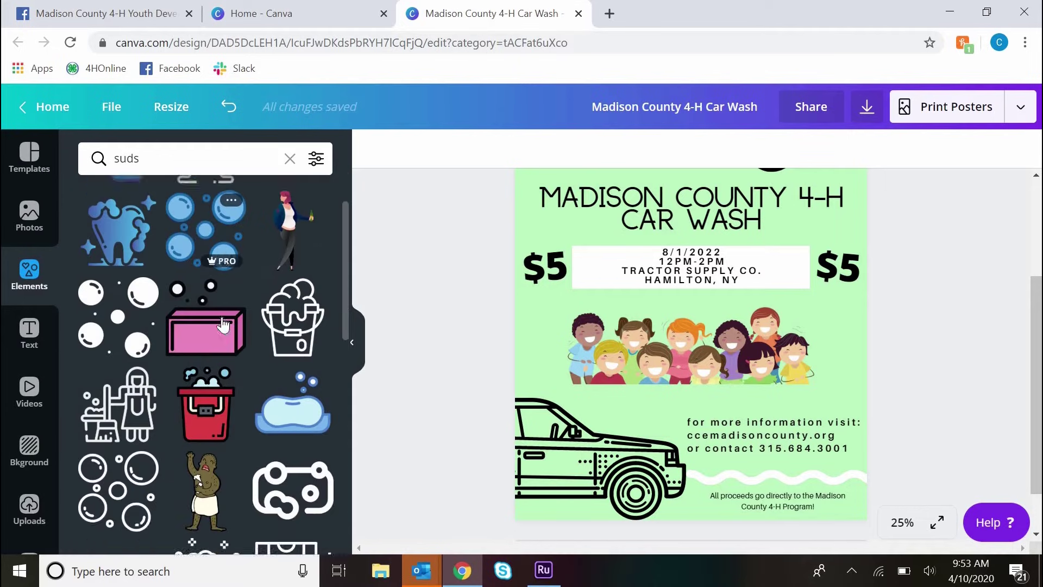
{"action": "scroll", "coordinate": [222, 325], "scroll_direction": "down", "scroll_amount": 2}
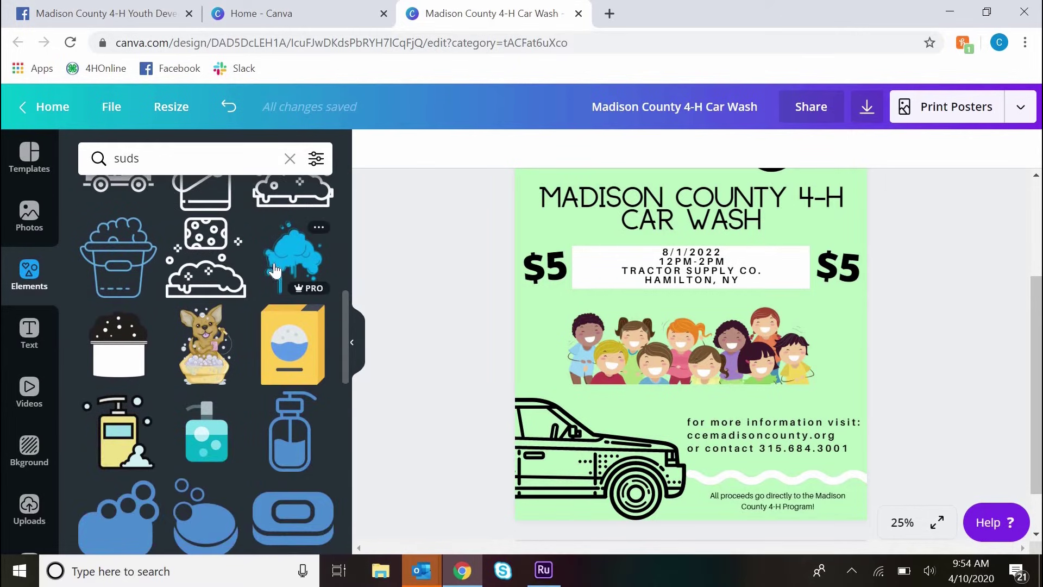
Step: Try the blue foam splash graphic on the upper car and delete it again
{"action": "left_click", "coordinate": [292, 257]}
{"action": "left_click_drag", "start_coordinate": [690, 293], "coordinate": [781, 176]}
{"action": "scroll", "coordinate": [761, 269], "scroll_direction": "up", "scroll_amount": 3}
{"action": "left_click_drag", "start_coordinate": [760, 349], "coordinate": [743, 248]}
{"action": "key", "text": "Delete"}
Step: Place the bucket of suds in front of the upper car
{"action": "scroll", "coordinate": [205, 305], "scroll_direction": "down", "scroll_amount": 10}
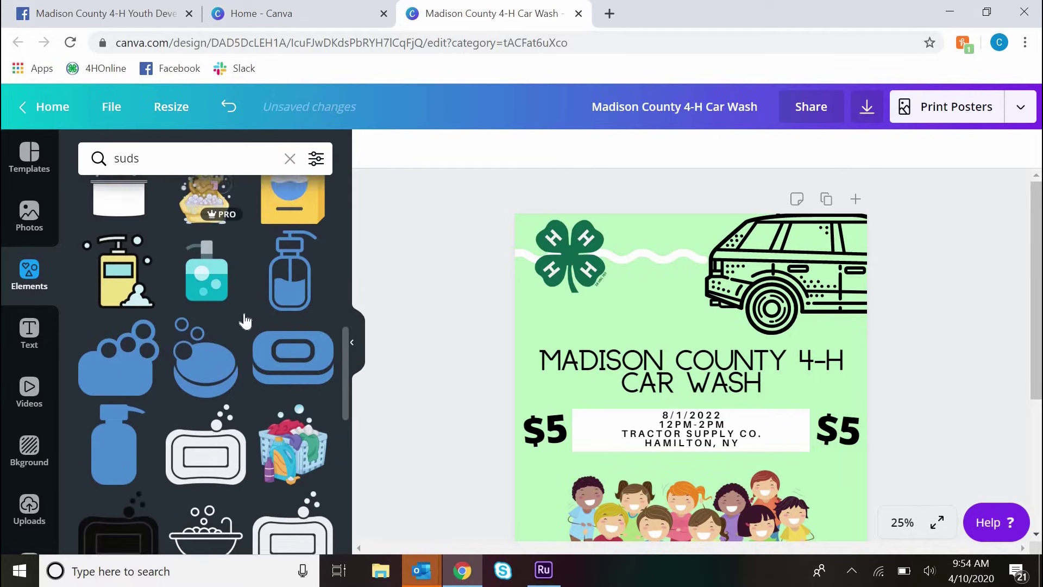
{"action": "left_click", "coordinate": [754, 482]}
{"action": "left_click_drag", "start_coordinate": [752, 477], "coordinate": [711, 295]}
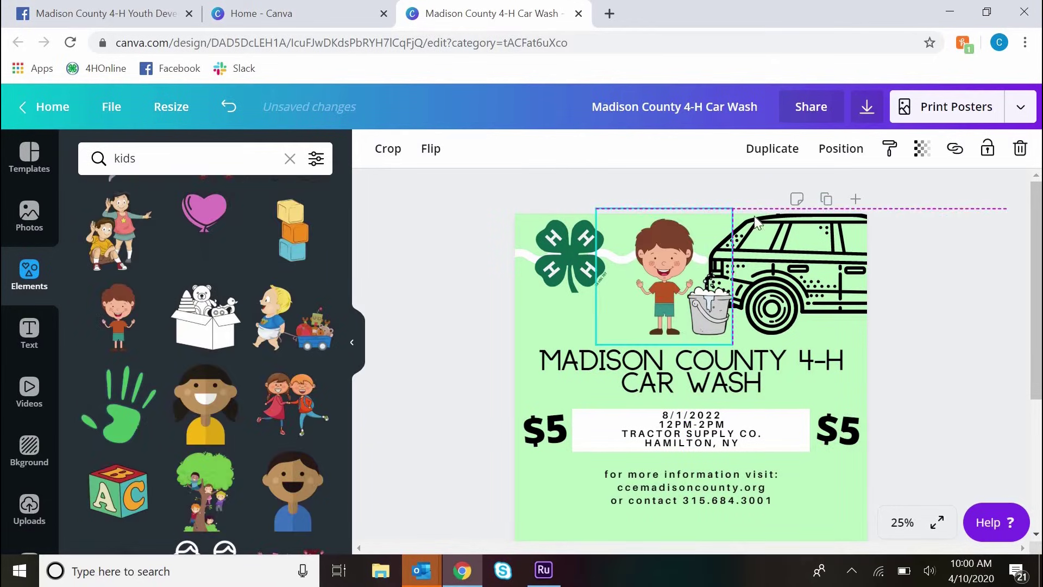
Step: Position the boy illustration between the clover logo and the upper car, next to the bucket
{"action": "left_click_drag", "start_coordinate": [668, 261], "coordinate": [682, 252]}
{"action": "left_click", "coordinate": [766, 331]}
{"action": "left_click", "coordinate": [841, 148]}
{"action": "left_click", "coordinate": [912, 349]}
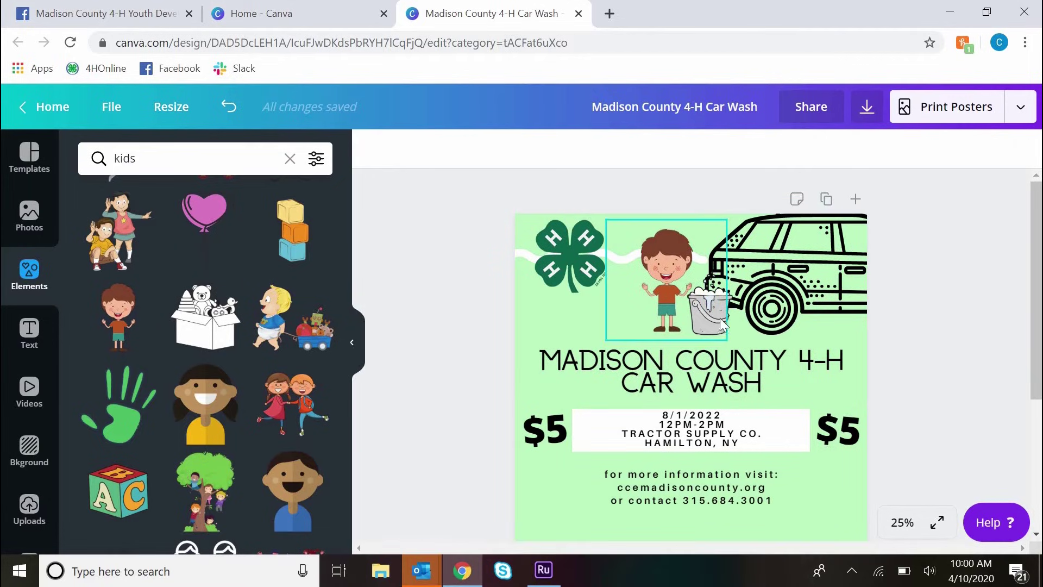
Step: Nudge the bucket, the boy and the upper car so the bucket stands between the boy and the car's front
{"action": "left_click", "coordinate": [733, 329]}
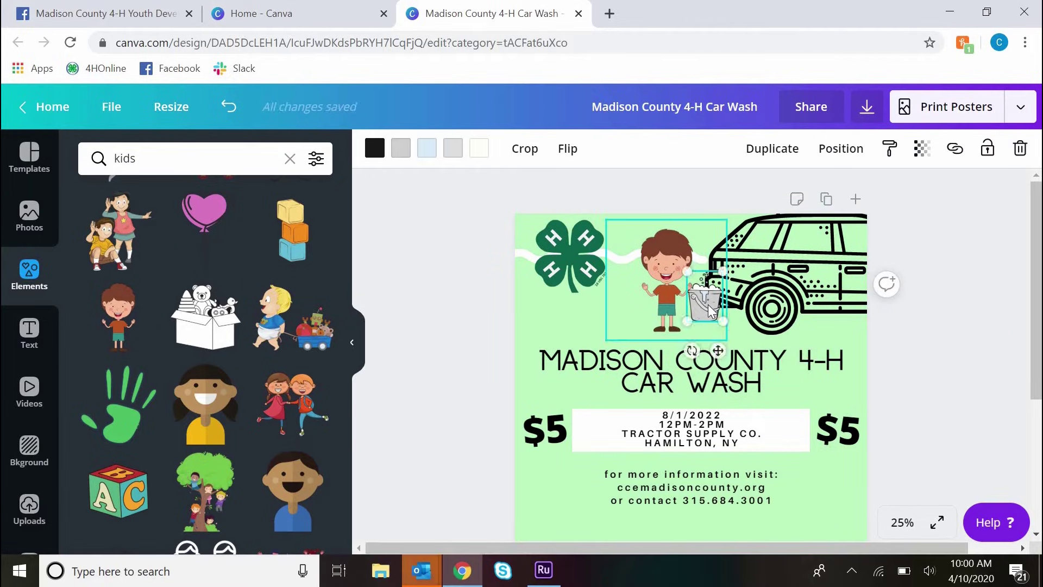
{"action": "left_click_drag", "start_coordinate": [709, 311], "coordinate": [700, 321]}
{"action": "left_click_drag", "start_coordinate": [657, 281], "coordinate": [658, 272]}
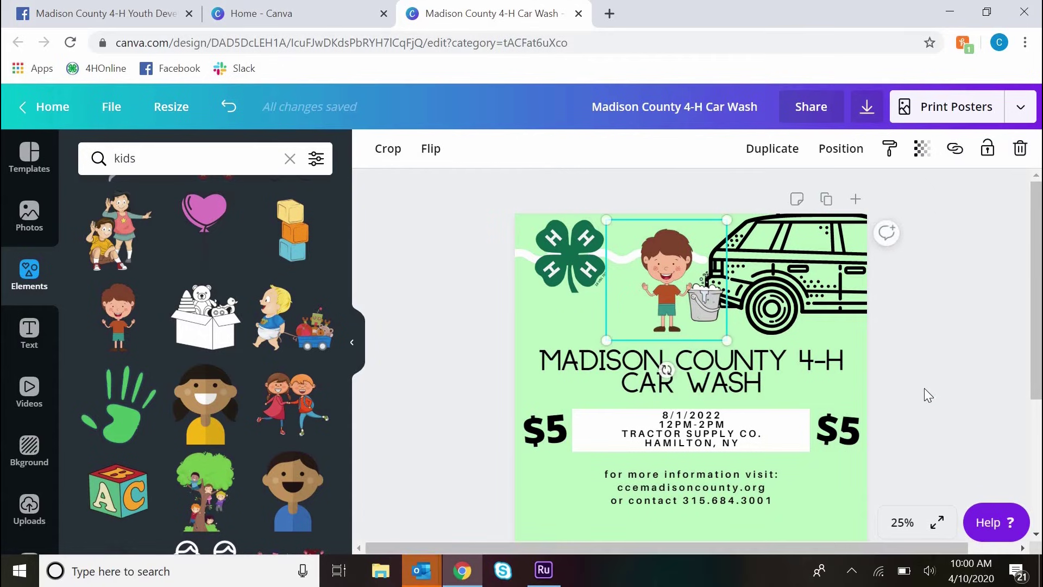
{"action": "left_click", "coordinate": [927, 395]}
{"action": "left_click", "coordinate": [739, 322]}
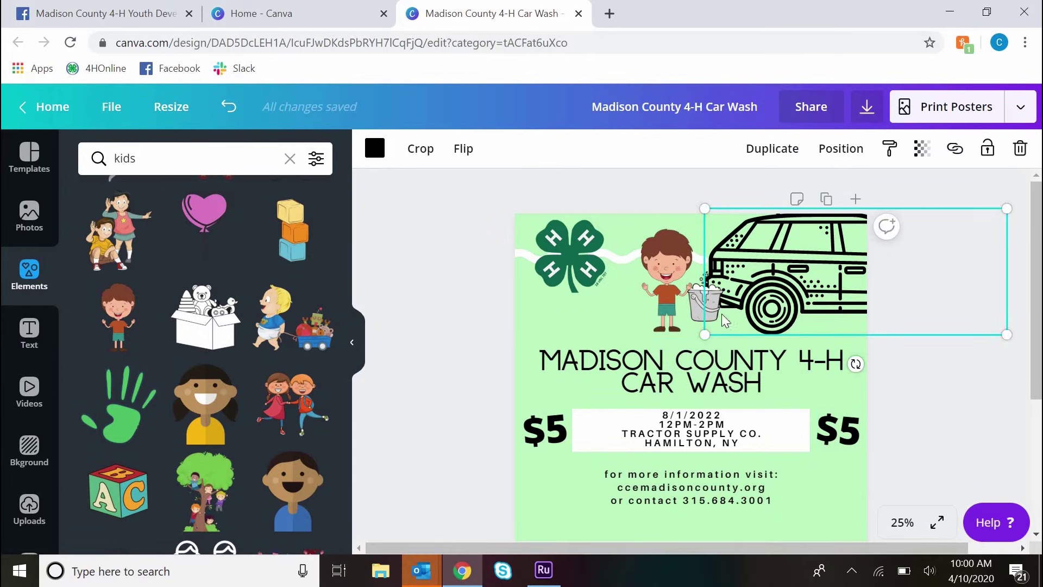
{"action": "left_click_drag", "start_coordinate": [800, 289], "coordinate": [811, 288]}
{"action": "left_click", "coordinate": [917, 406]}
Step: Send the boy illustration one layer backward and lower the bucket slightly beside his feet
{"action": "left_click", "coordinate": [667, 288]}
{"action": "left_click", "coordinate": [839, 150]}
{"action": "left_click", "coordinate": [767, 197]}
{"action": "left_click", "coordinate": [947, 358]}
{"action": "left_click_drag", "start_coordinate": [709, 296], "coordinate": [708, 305]}
{"action": "left_click", "coordinate": [960, 401]}
Step: Send the white wavy line behind the clover logo one layer backward
{"action": "left_click", "coordinate": [624, 258]}
{"action": "left_click", "coordinate": [841, 148]}
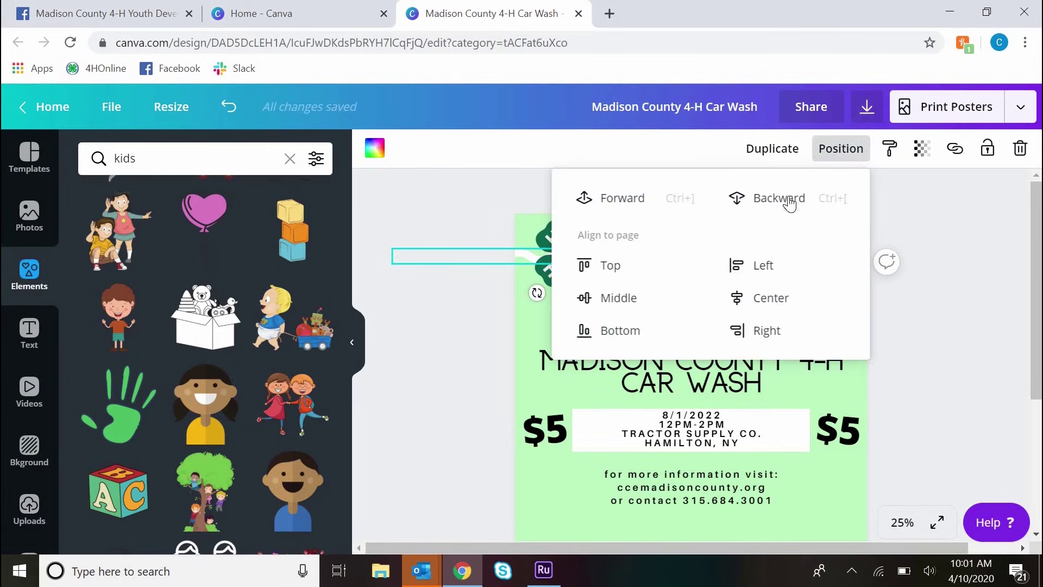
{"action": "left_click", "coordinate": [782, 203]}
{"action": "left_click", "coordinate": [971, 284]}
Step: Enlarge the contact information text to about size 48 and center it in the green area above the lower car
{"action": "scroll", "coordinate": [914, 313], "scroll_direction": "down", "scroll_amount": 2}
{"action": "scroll", "coordinate": [914, 313], "scroll_direction": "down", "scroll_amount": 3}
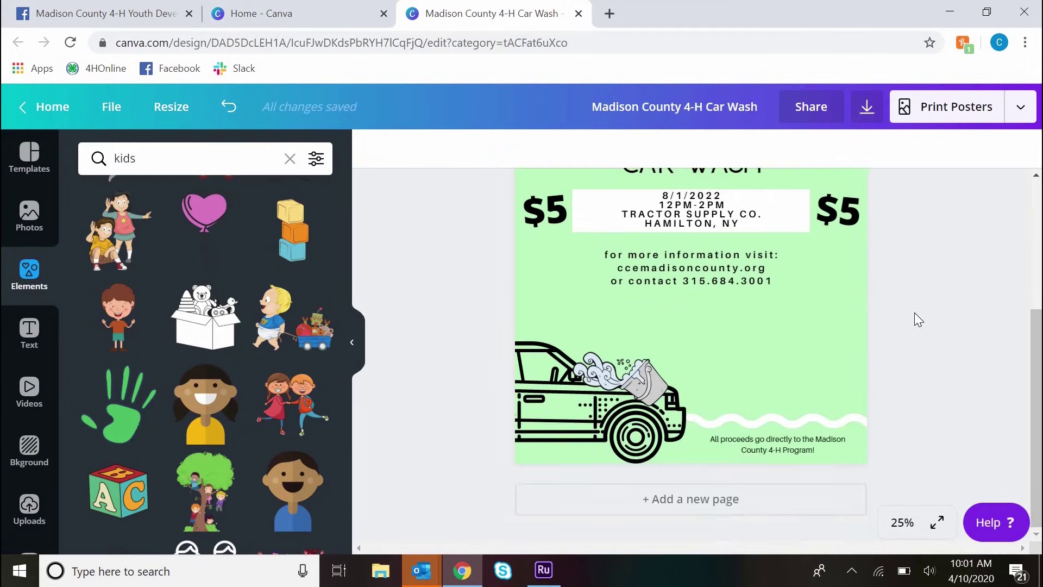
{"action": "left_click", "coordinate": [706, 275]}
{"action": "left_click_drag", "start_coordinate": [720, 278], "coordinate": [693, 301]}
{"action": "left_click", "coordinate": [923, 435]}
Step: Enlarge the date, time and location text and center it again between the two $5 labels
{"action": "scroll", "coordinate": [923, 432], "scroll_direction": "up", "scroll_amount": 2}
{"action": "left_click", "coordinate": [743, 299]}
{"action": "left_click_drag", "start_coordinate": [767, 311], "coordinate": [807, 332]}
{"action": "left_click_drag", "start_coordinate": [718, 302], "coordinate": [693, 311]}
Step: Enlarge the white box into a band across the full poster width and align both $5 labels inside it
{"action": "left_click", "coordinate": [796, 298]}
{"action": "left_click_drag", "start_coordinate": [809, 313], "coordinate": [737, 325]}
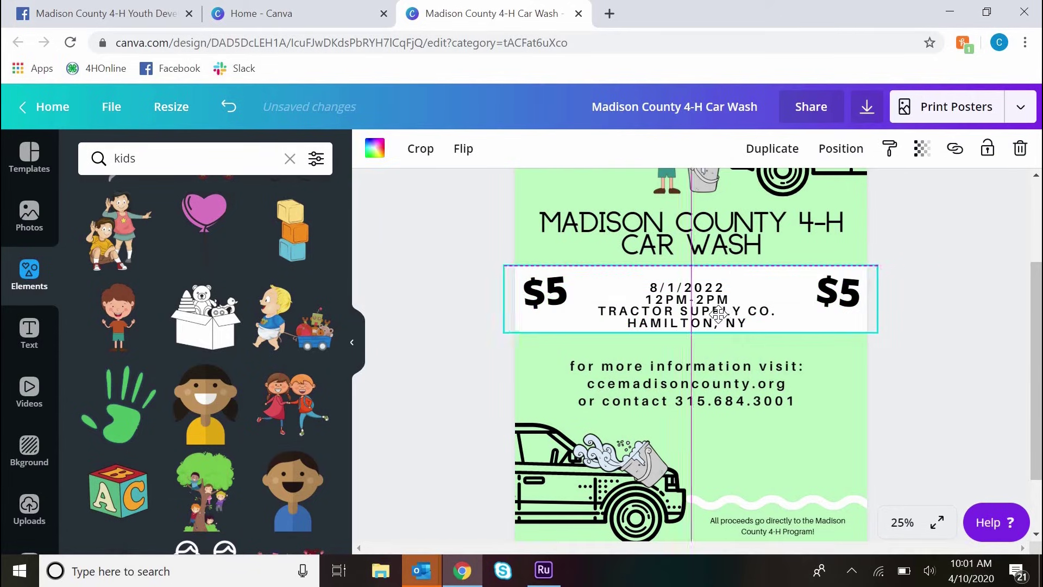
{"action": "left_click", "coordinate": [830, 318]}
{"action": "left_click_drag", "start_coordinate": [830, 317], "coordinate": [821, 337]}
{"action": "mouse_move", "coordinate": [549, 294]}
{"action": "left_mouse_down"}
{"action": "mouse_move", "coordinate": [554, 313]}
{"action": "mouse_move", "coordinate": [546, 309]}
{"action": "left_mouse_up"}
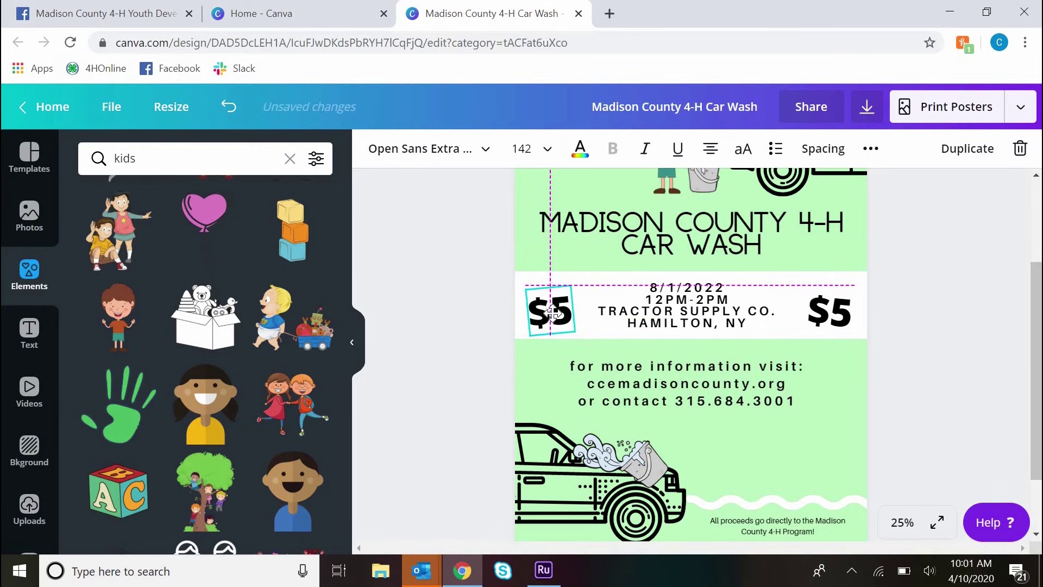
Step: Adjust the position of the contact information text below the white band and make it italic
{"action": "mouse_move", "coordinate": [700, 369]}
{"action": "left_mouse_down"}
{"action": "mouse_move", "coordinate": [713, 370]}
{"action": "mouse_move", "coordinate": [681, 369]}
{"action": "mouse_move", "coordinate": [745, 369]}
{"action": "mouse_move", "coordinate": [671, 370]}
{"action": "mouse_move", "coordinate": [698, 374]}
{"action": "left_mouse_up"}
{"action": "left_click", "coordinate": [945, 413]}
{"action": "scroll", "coordinate": [966, 393], "scroll_direction": "down", "scroll_amount": 2}
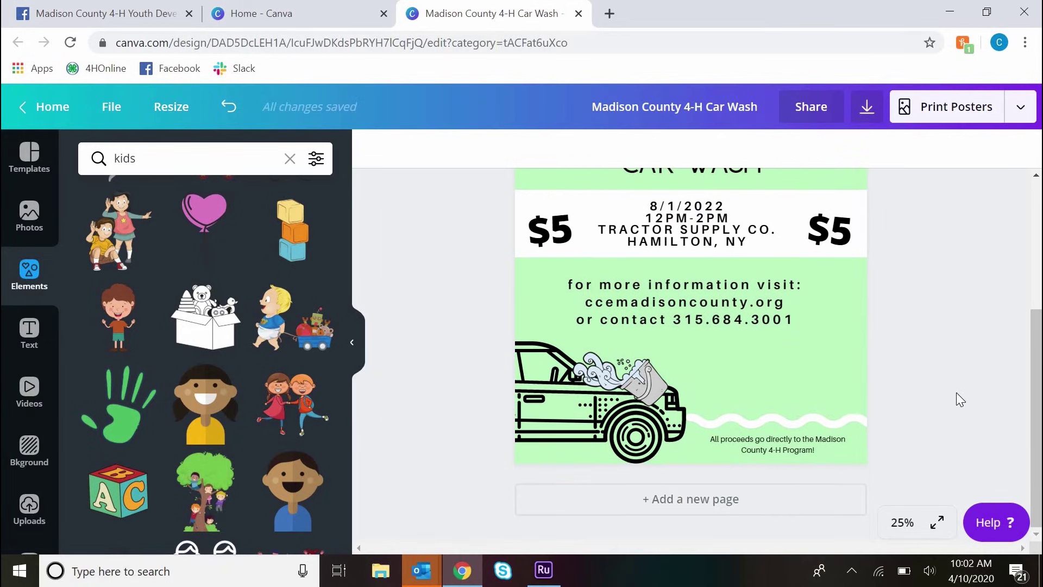
{"action": "left_click", "coordinate": [699, 305]}
{"action": "left_click", "coordinate": [649, 149]}
{"action": "left_click", "coordinate": [946, 374]}
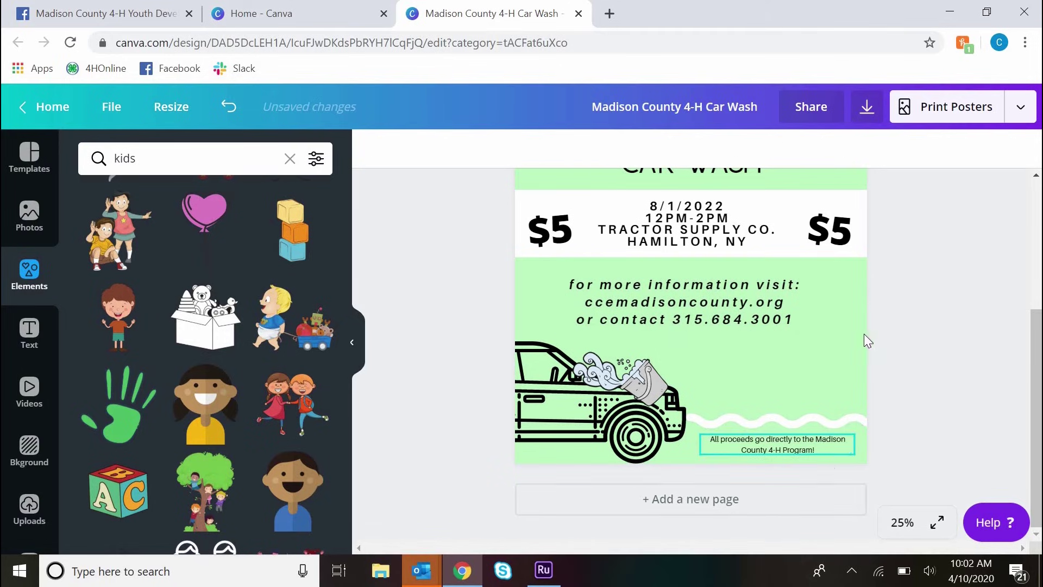
Step: Shift the italic contact information text slightly to the right to center it on the poster
{"action": "scroll", "coordinate": [954, 370], "scroll_direction": "up", "scroll_amount": 5}
{"action": "scroll", "coordinate": [953, 370], "scroll_direction": "down", "scroll_amount": 4}
{"action": "left_click", "coordinate": [741, 370]}
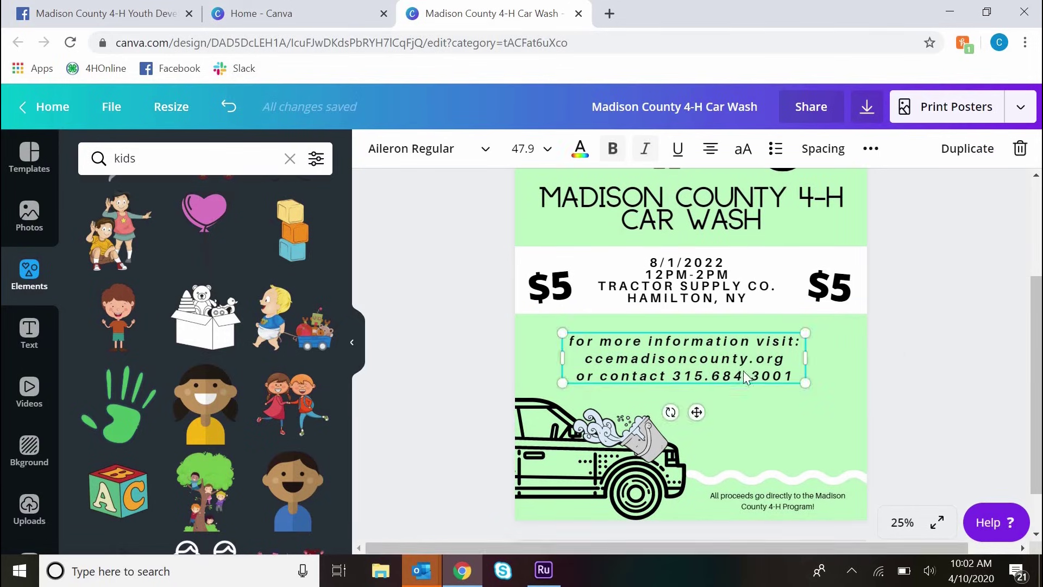
{"action": "left_click", "coordinate": [950, 407]}
Step: Try several zoom levels and settle on 13% to examine the whole poster at once
{"action": "scroll", "coordinate": [956, 413], "scroll_direction": "up", "scroll_amount": 2}
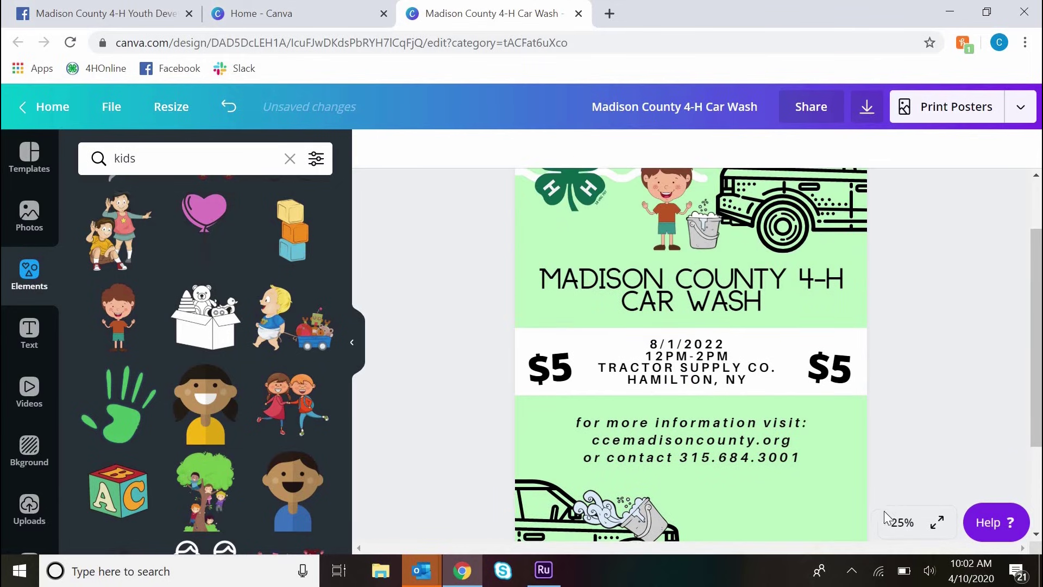
{"action": "left_click", "coordinate": [902, 522]}
{"action": "left_click", "coordinate": [887, 398]}
{"action": "left_click", "coordinate": [901, 522]}
{"action": "left_click", "coordinate": [888, 366]}
{"action": "left_click", "coordinate": [901, 522]}
{"action": "left_click", "coordinate": [888, 399]}
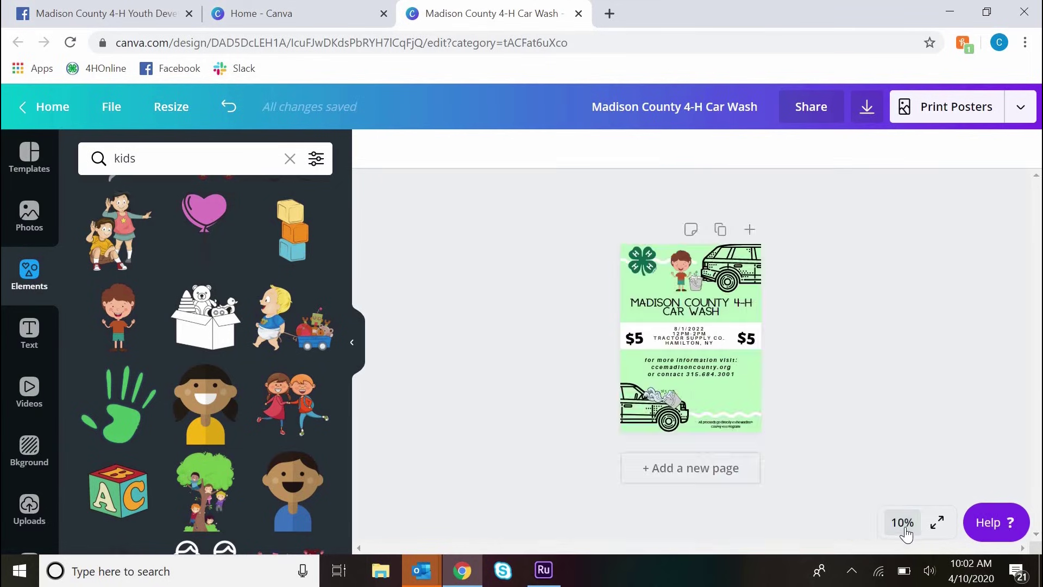
{"action": "left_click", "coordinate": [902, 522]}
{"action": "left_click", "coordinate": [883, 444]}
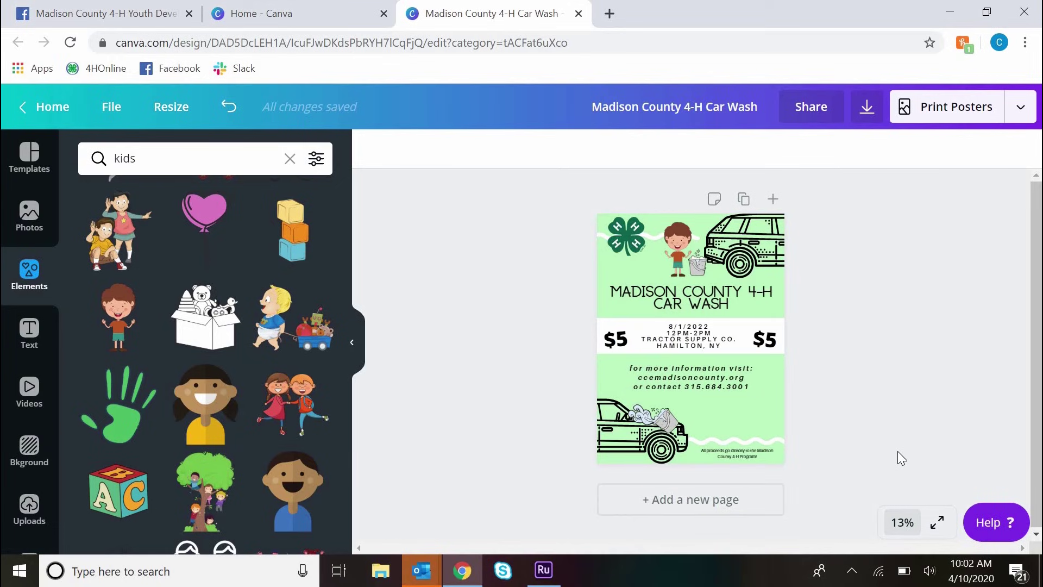
Step: Download the finished poster as a PDF and open the downloaded file to check it
{"action": "left_click", "coordinate": [869, 107]}
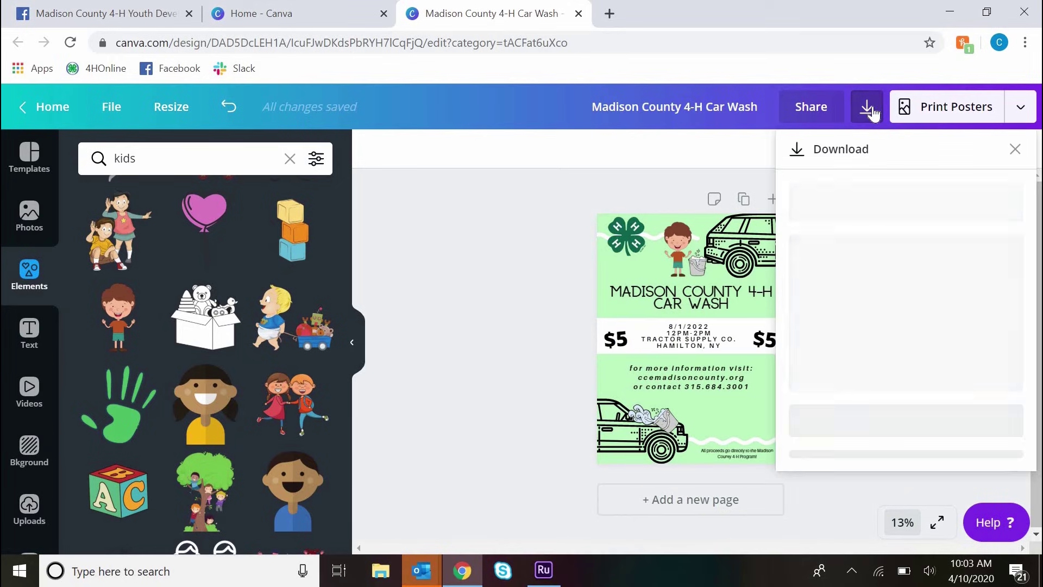
{"action": "left_click", "coordinate": [860, 345]}
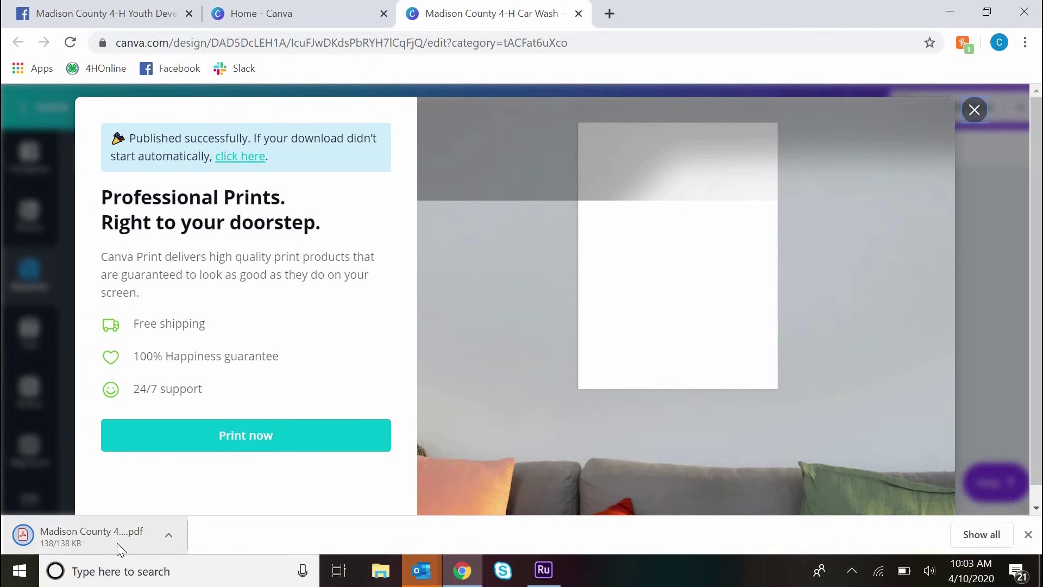
{"action": "left_click", "coordinate": [108, 540]}
{"action": "scroll", "coordinate": [772, 409], "scroll_direction": "down", "scroll_amount": 1}
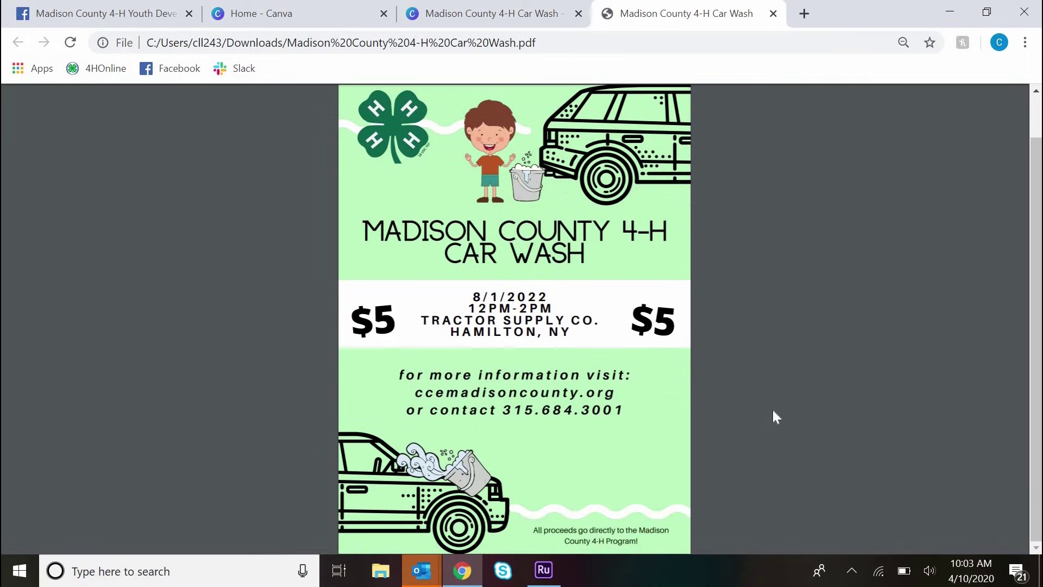